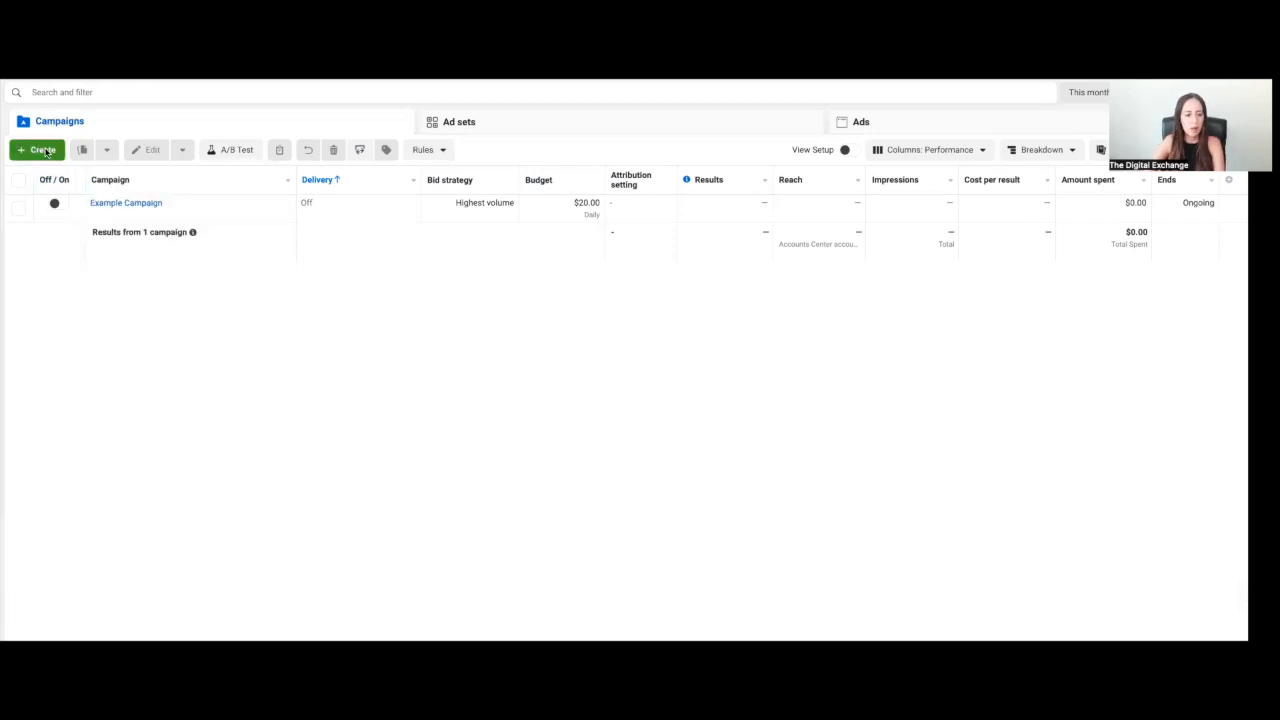
Start a new campaign with the Traffic objective and name it "January 2024 - Follower IG Growth - Traffic"
{"action": "left_click", "coordinate": [45, 151]}
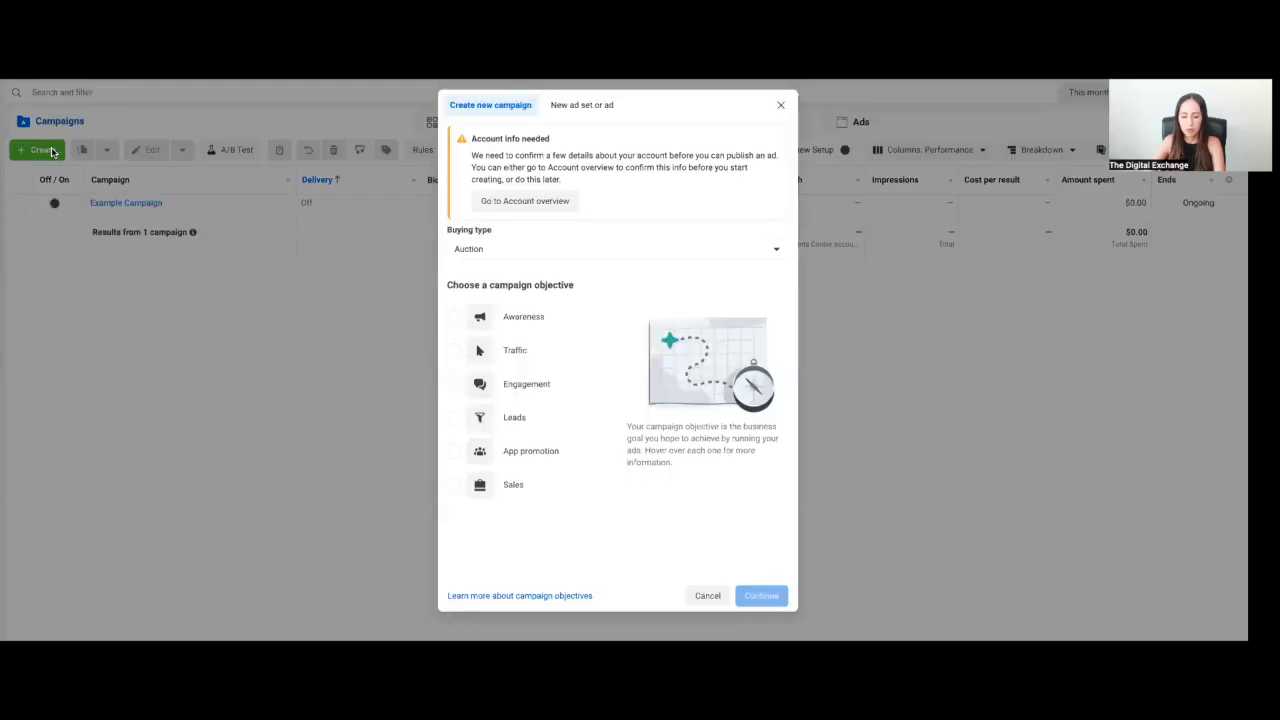
{"action": "left_click", "coordinate": [455, 353]}
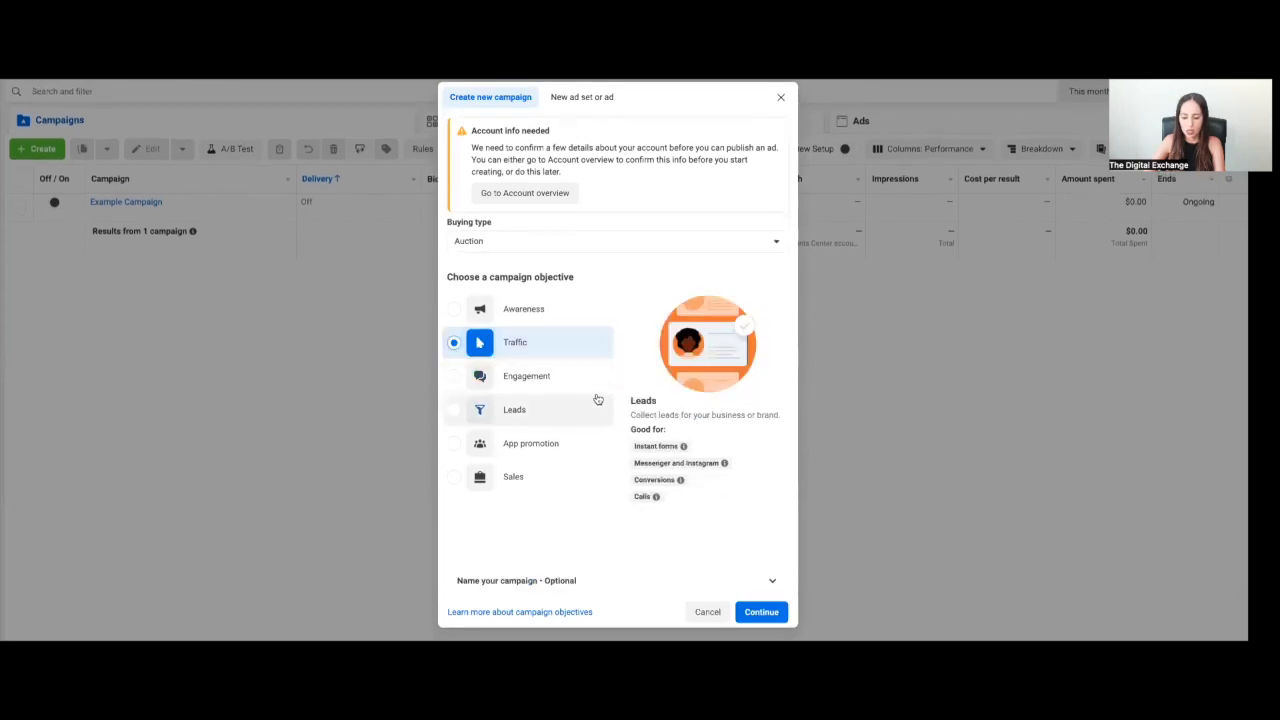
{"action": "left_click", "coordinate": [485, 580]}
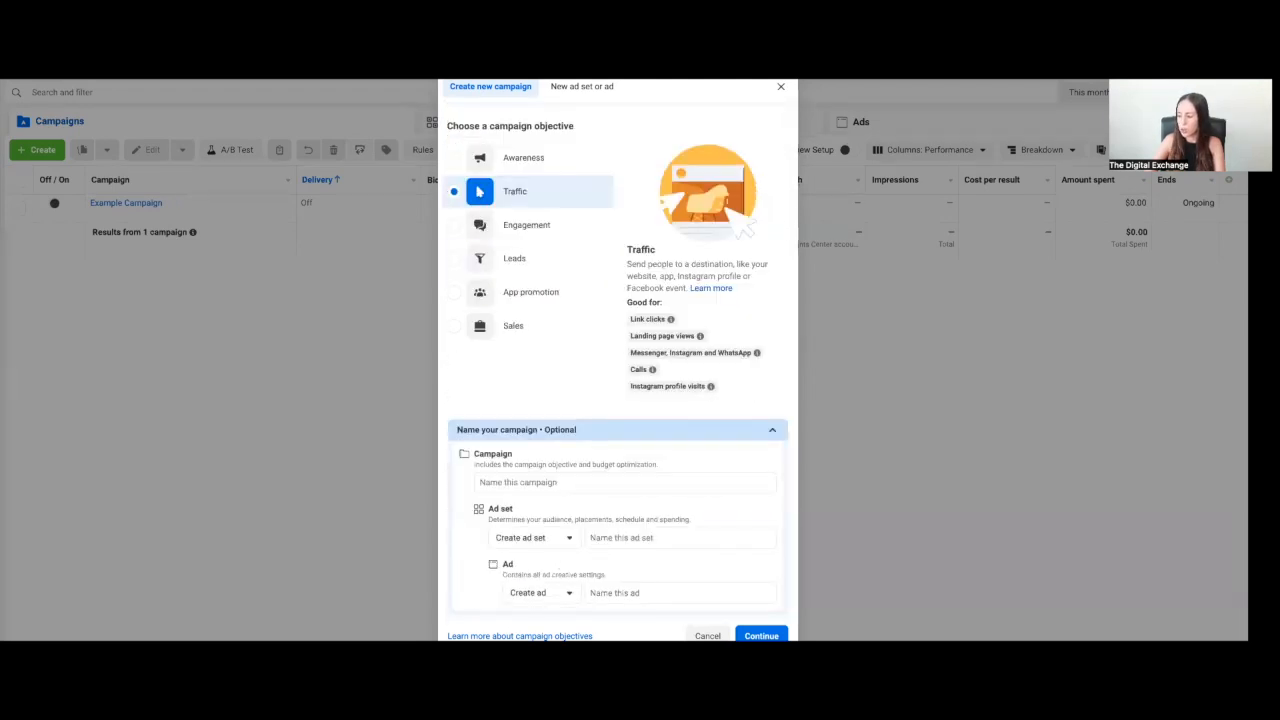
{"action": "left_click", "coordinate": [633, 479]}
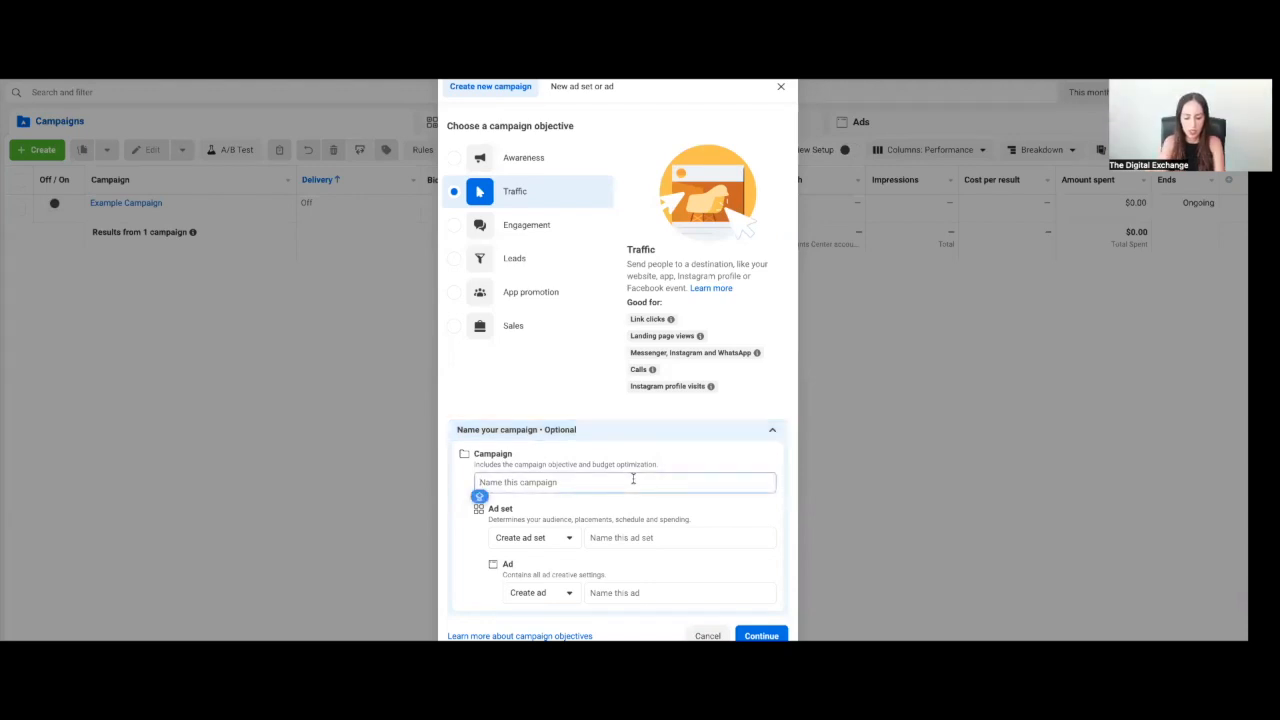
{"action": "type", "text": "Janu"}
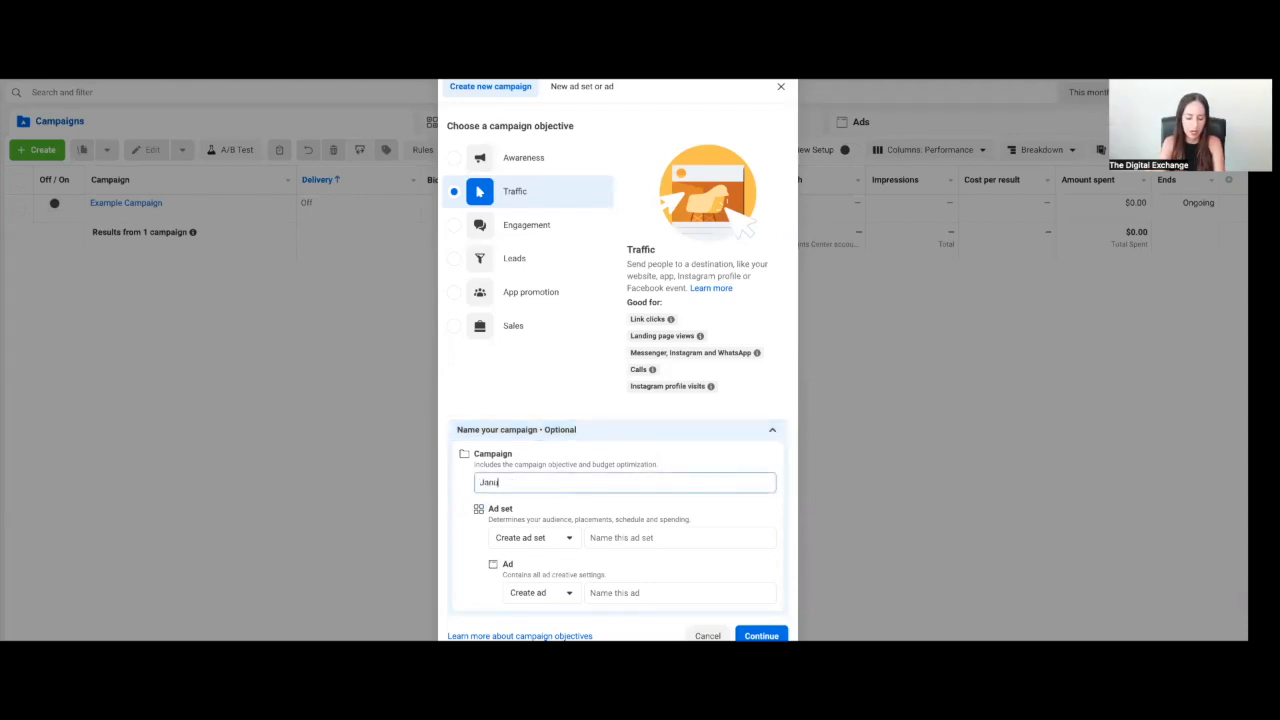
{"action": "type", "text": "ary 2024"}
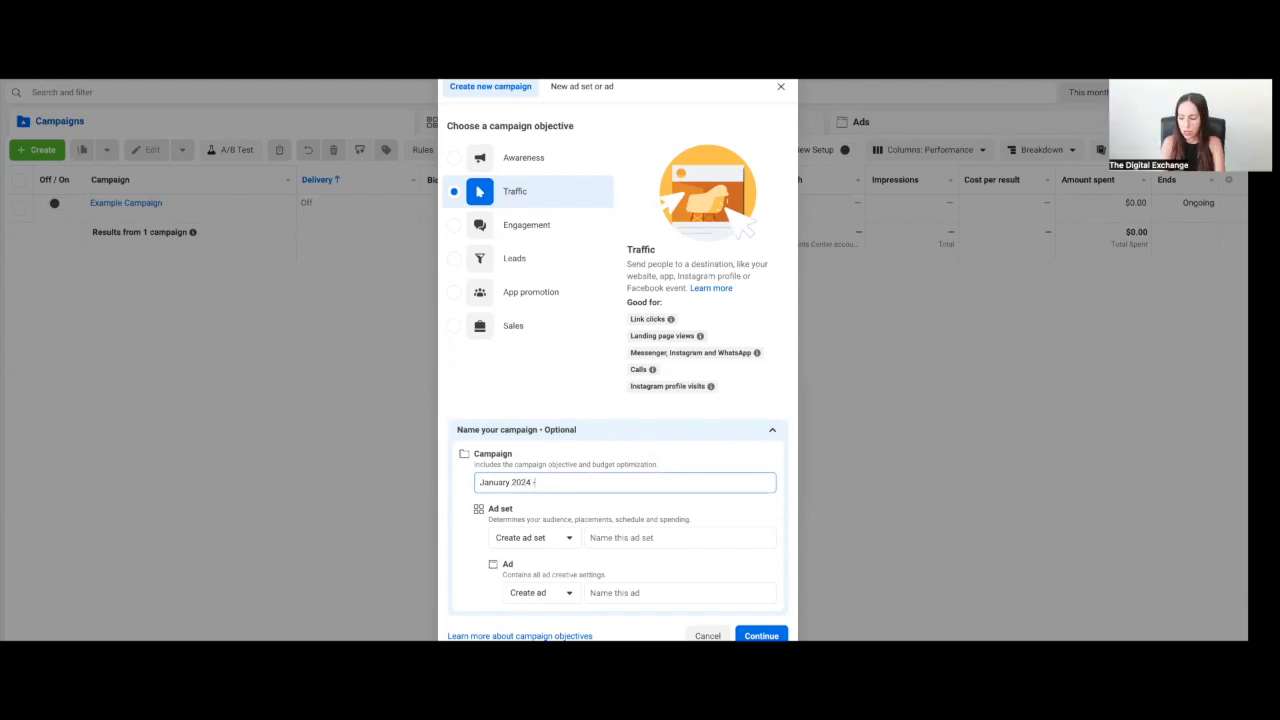
{"action": "type", "text": " - Follower"}
{"action": "type", "text": " G"}
{"action": "key", "text": "BackSpace"}
{"action": "type", "text": "IG Growth -"}
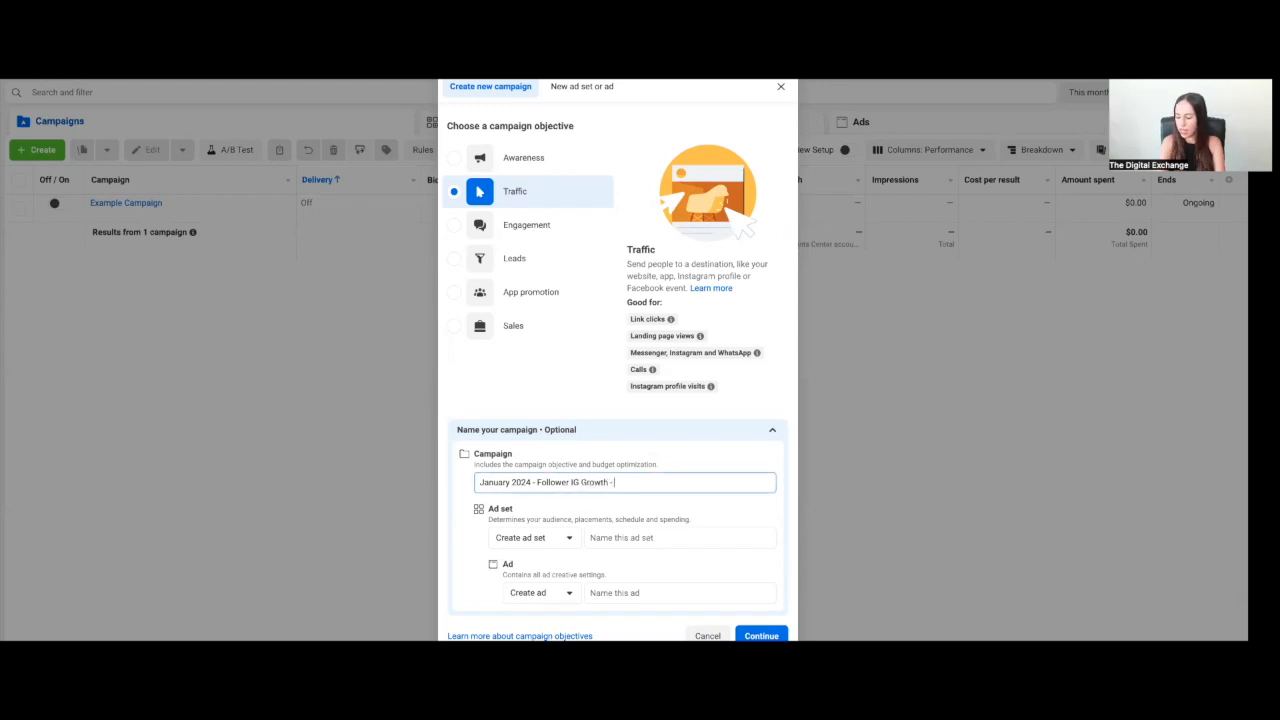
{"action": "type", "text": " Traffic"}
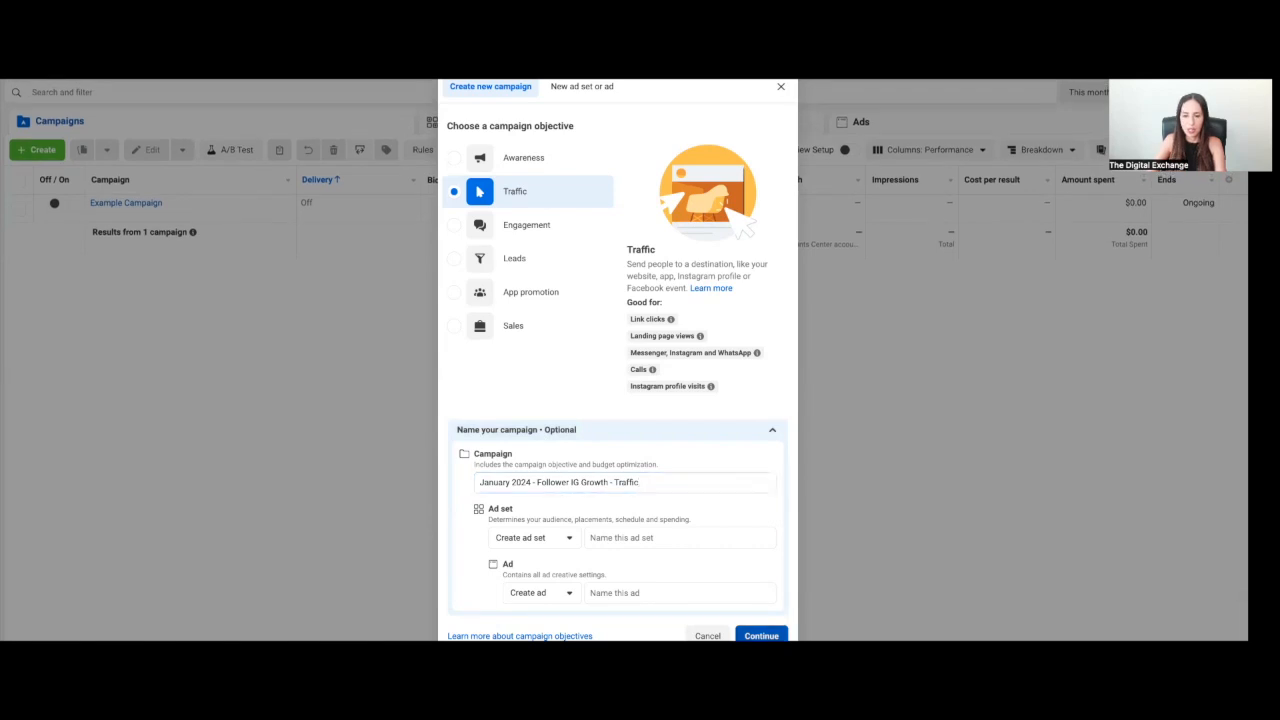
Continue with the manual traffic campaign setup instead of the recommended settings
{"action": "left_click", "coordinate": [761, 636]}
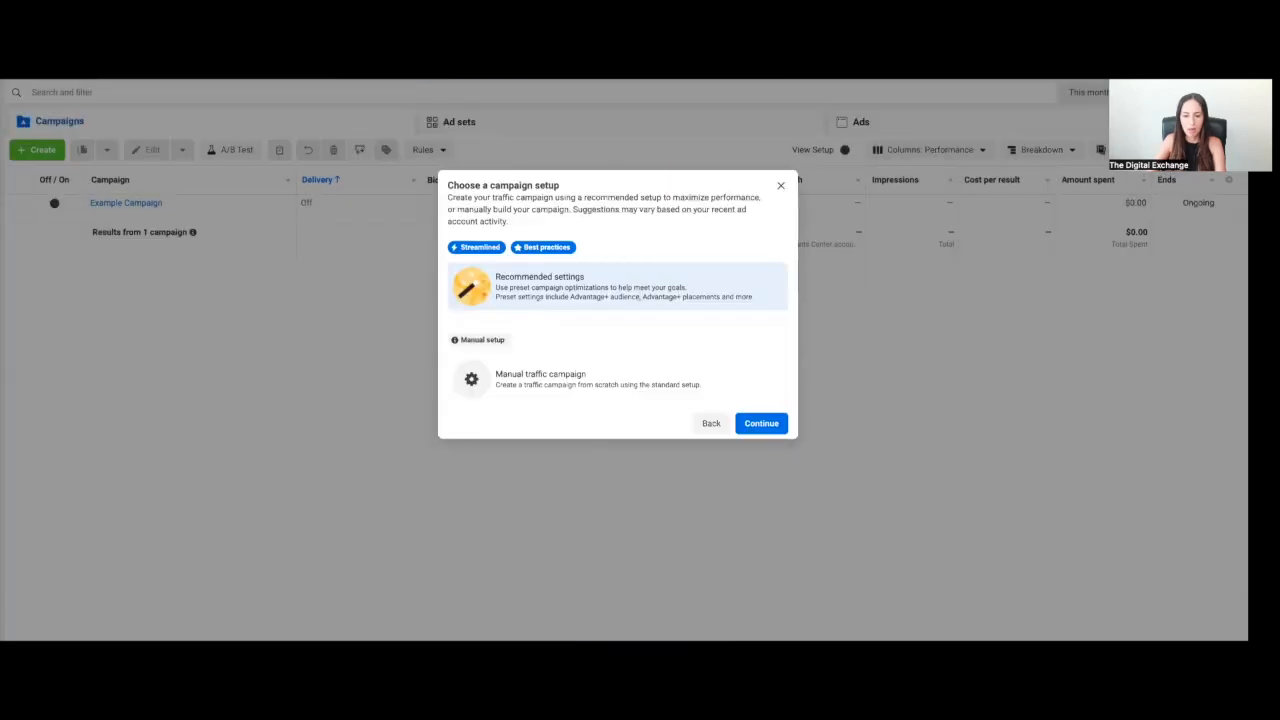
{"action": "left_click", "coordinate": [513, 387]}
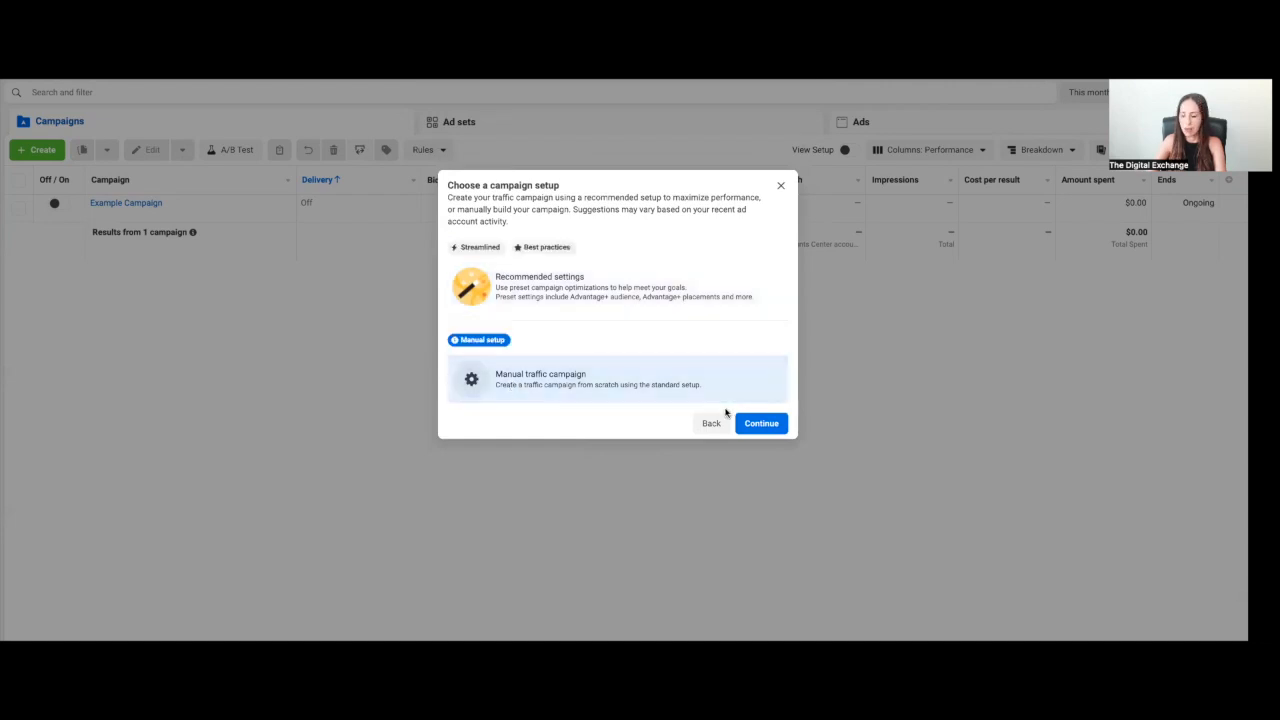
{"action": "left_click", "coordinate": [757, 421]}
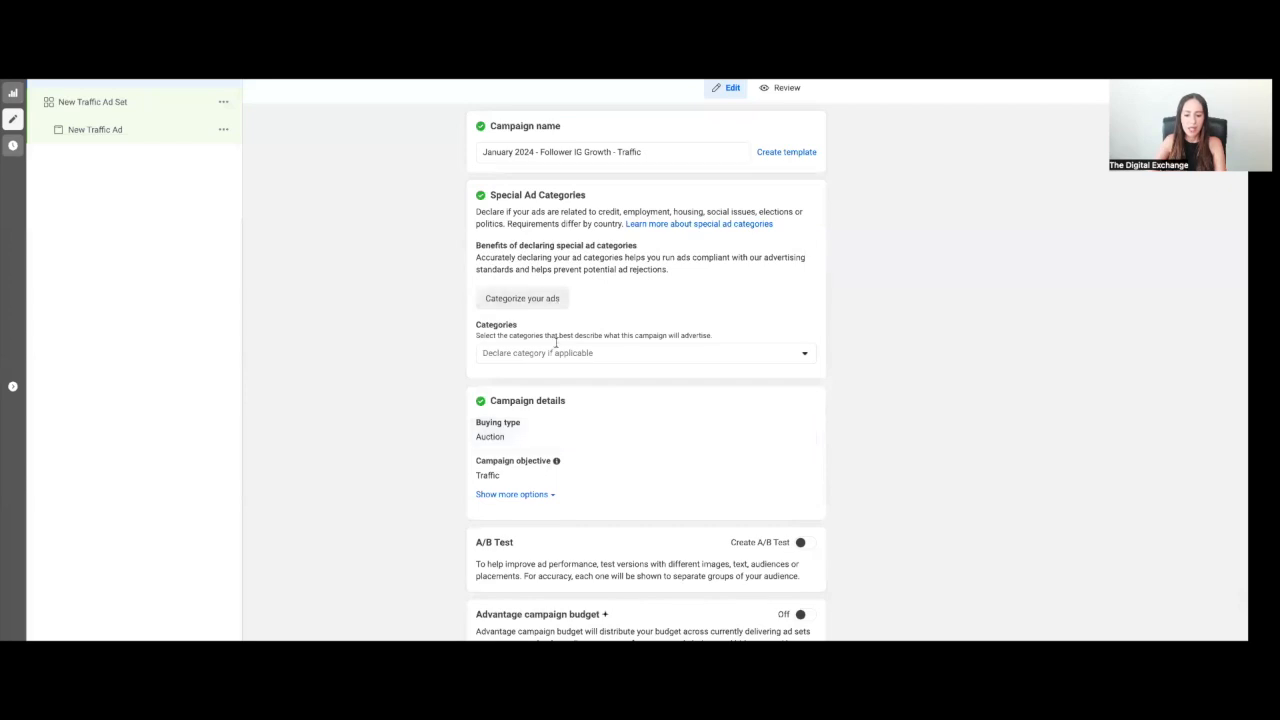
View the available special ad categories without declaring any for the campaign
{"action": "left_click", "coordinate": [556, 357]}
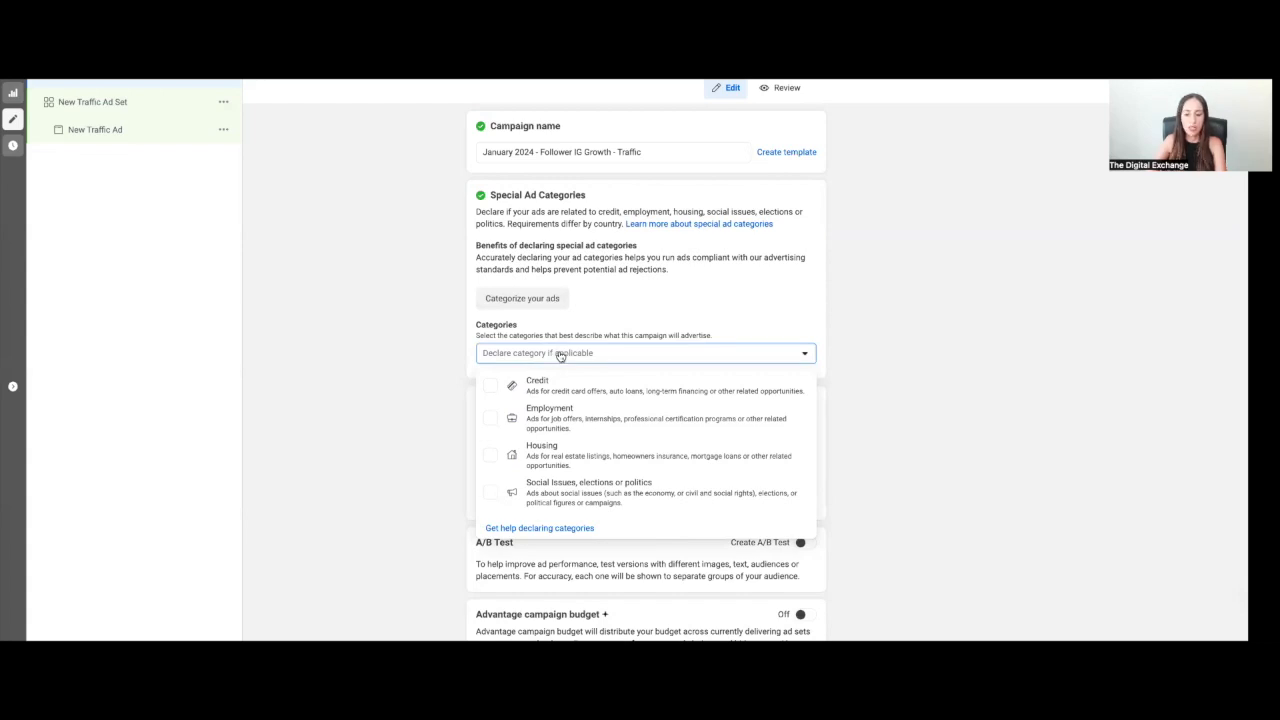
{"action": "left_click", "coordinate": [840, 338]}
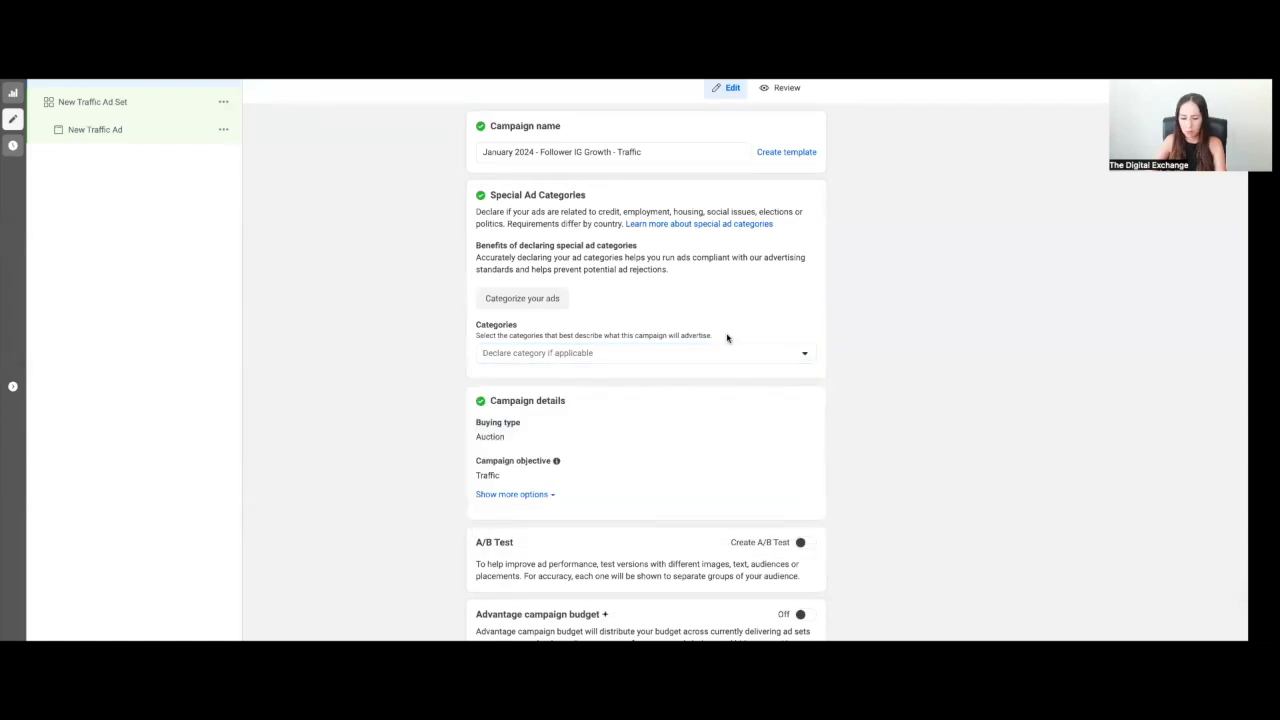
Turn on the Advantage campaign budget and set the daily budget to 10.00 AUD
{"action": "scroll", "coordinate": [727, 338], "scroll_direction": "down", "scroll_amount": 1}
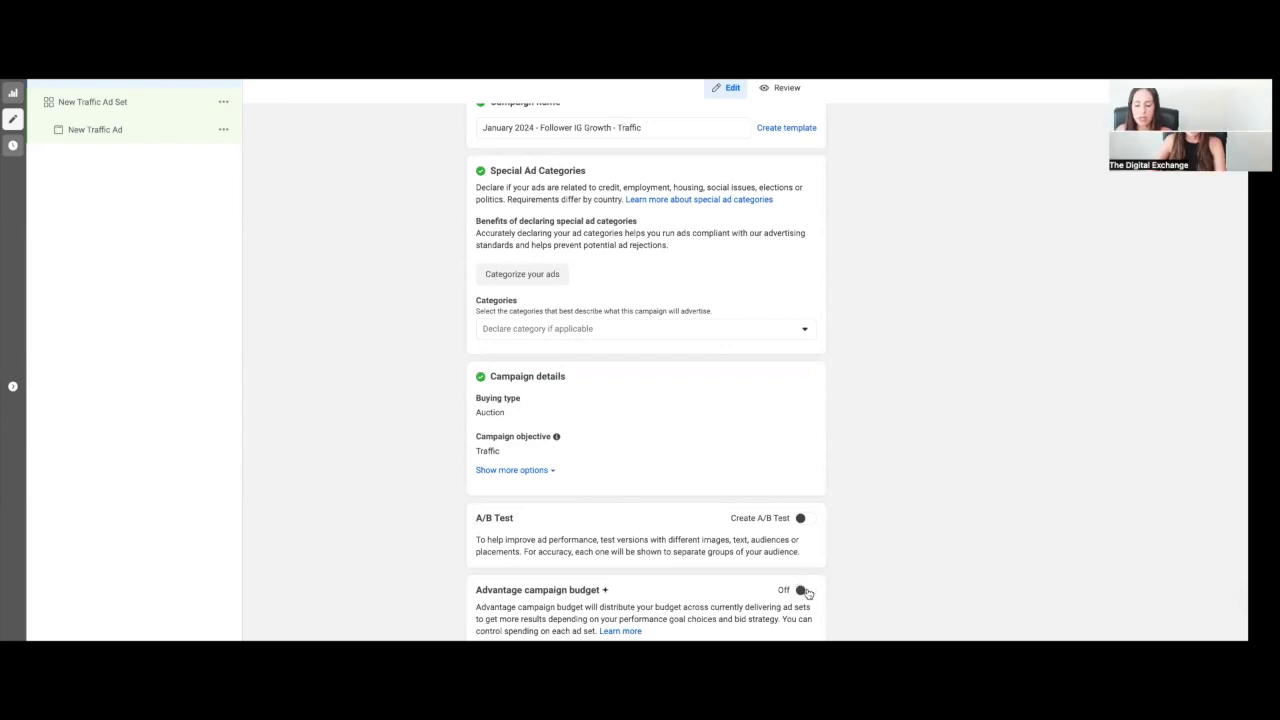
{"action": "left_click", "coordinate": [800, 590]}
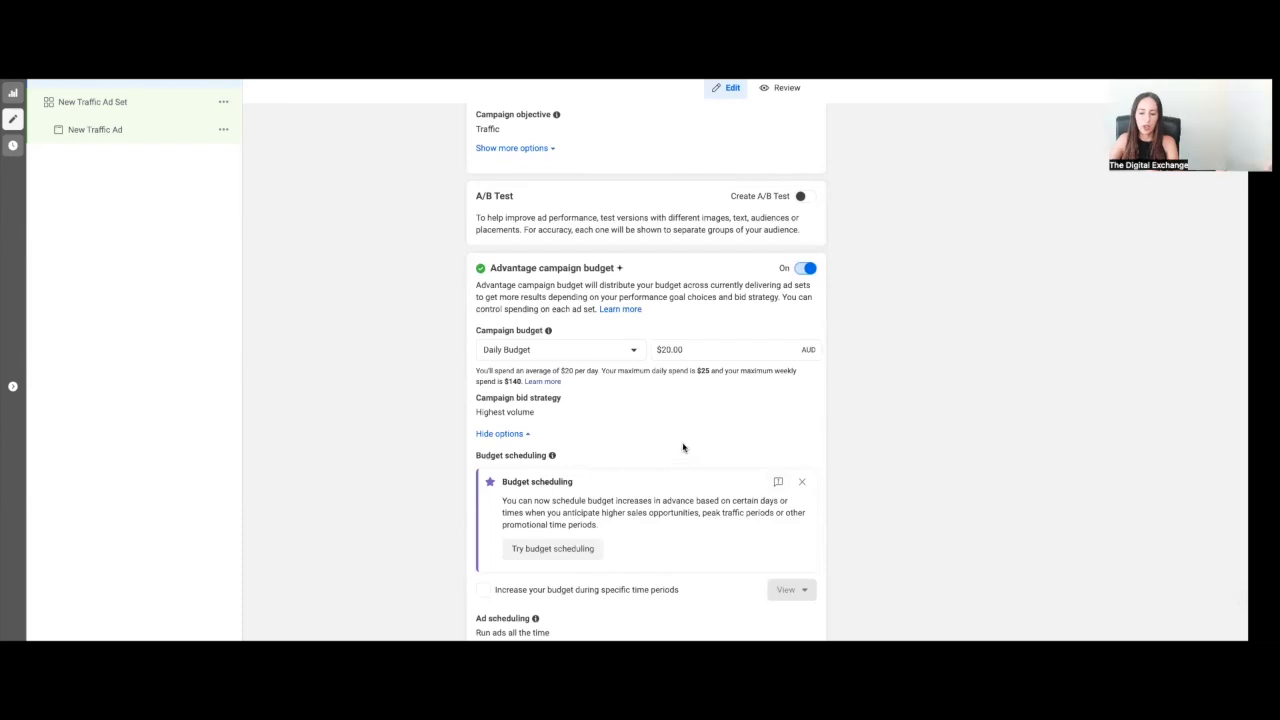
{"action": "left_click", "coordinate": [696, 349]}
{"action": "type", "text": "10.00"}
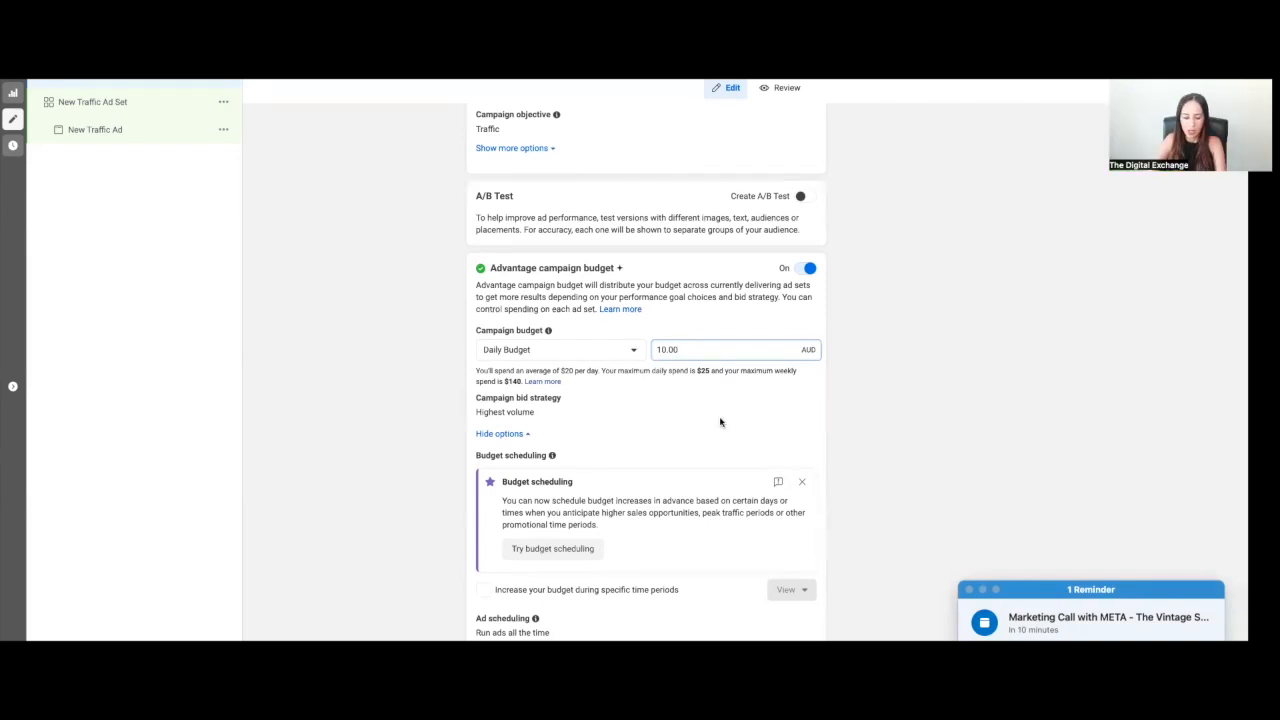
Snooze the marketing call reminder that covers part of the page
{"action": "scroll", "coordinate": [677, 483], "scroll_direction": "down", "scroll_amount": 1}
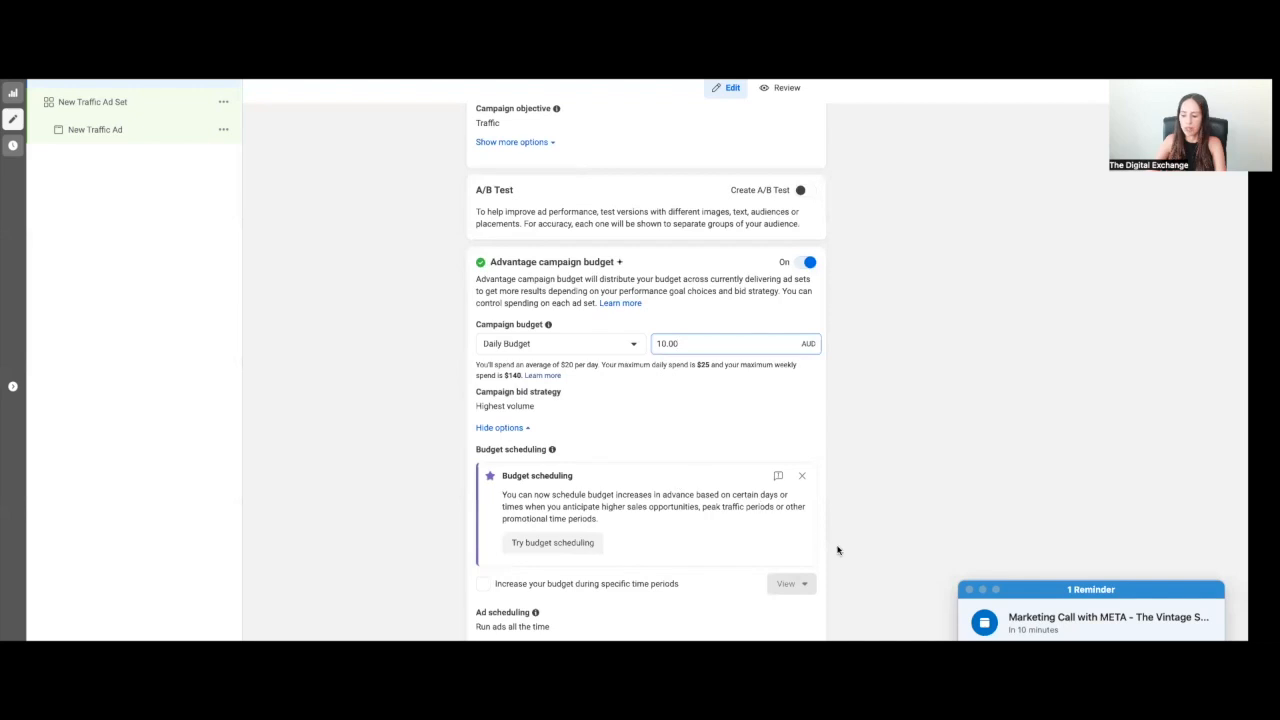
{"action": "left_click", "coordinate": [1110, 591]}
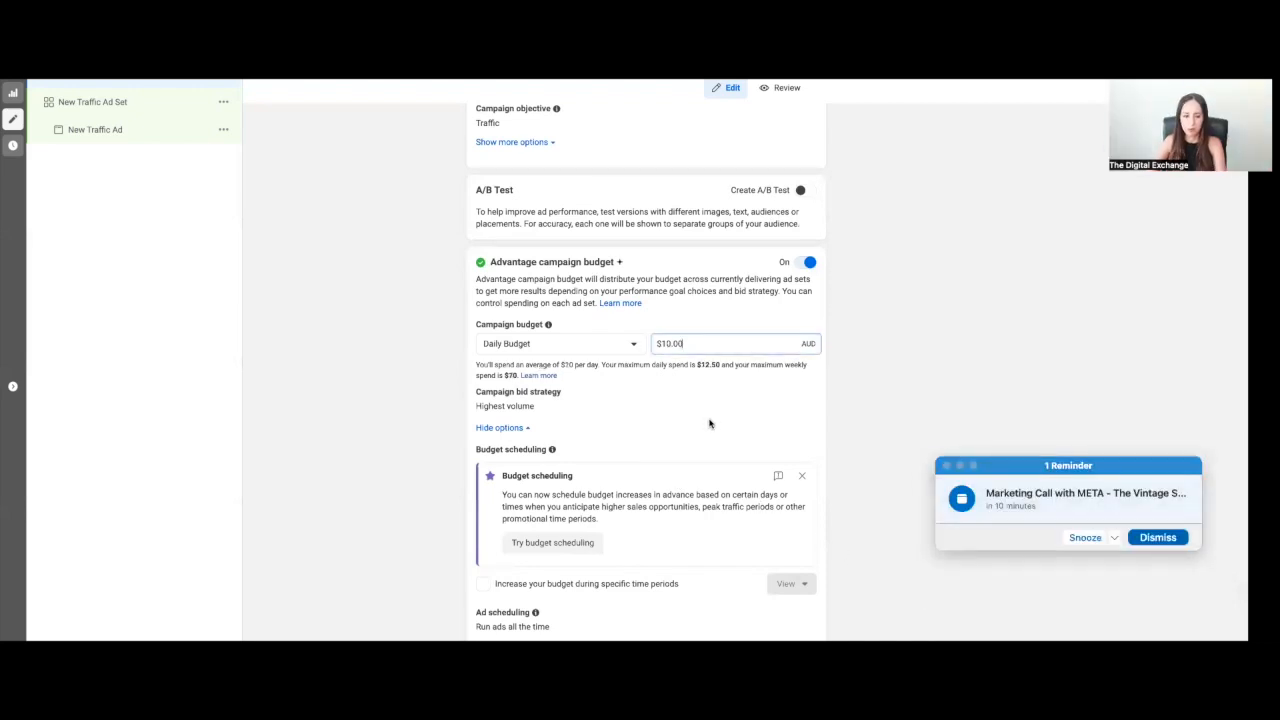
{"action": "left_click", "coordinate": [1086, 538]}
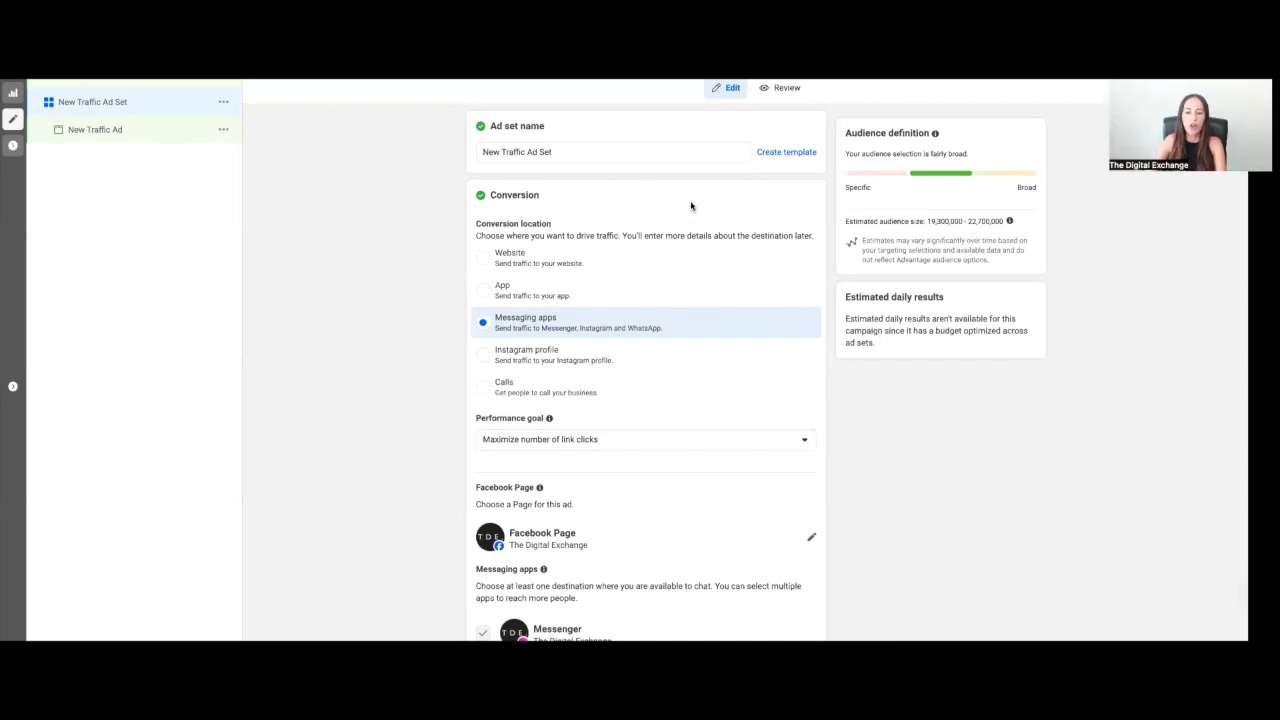
Rename the ad set as "Online Advertisers"
{"action": "left_click", "coordinate": [555, 151]}
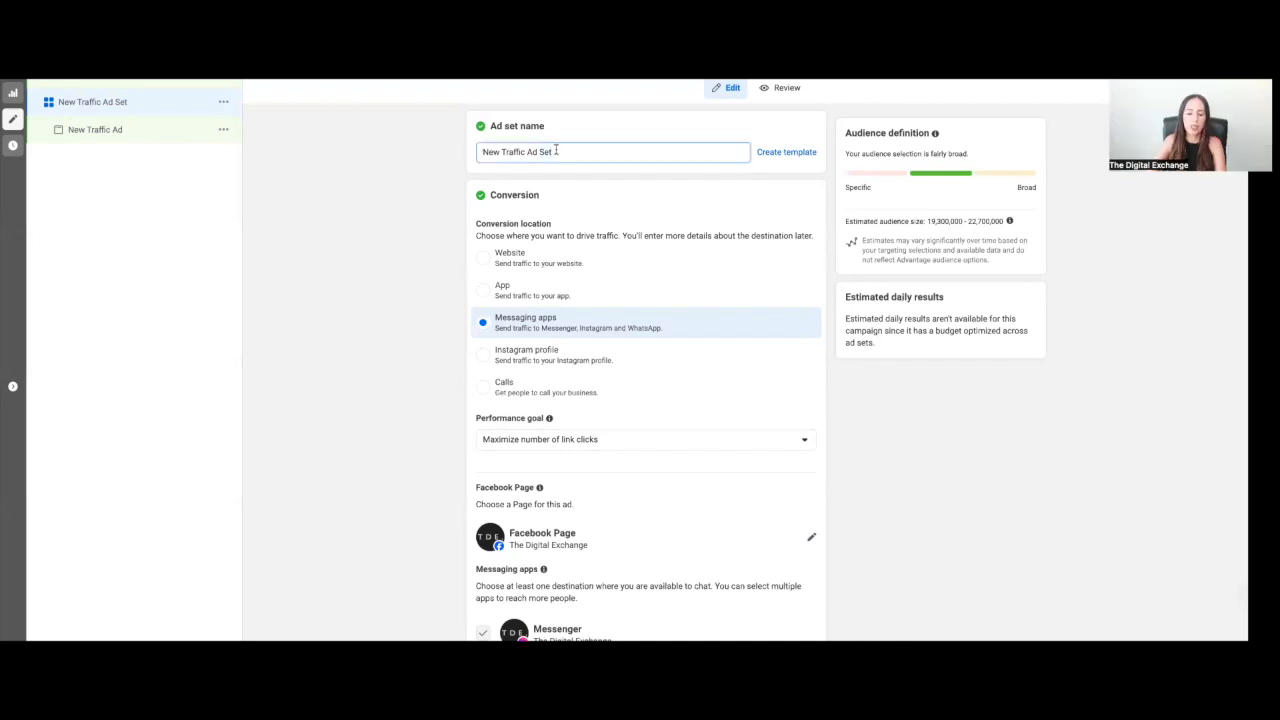
{"action": "left_click_drag", "start_coordinate": [562, 151], "coordinate": [474, 153]}
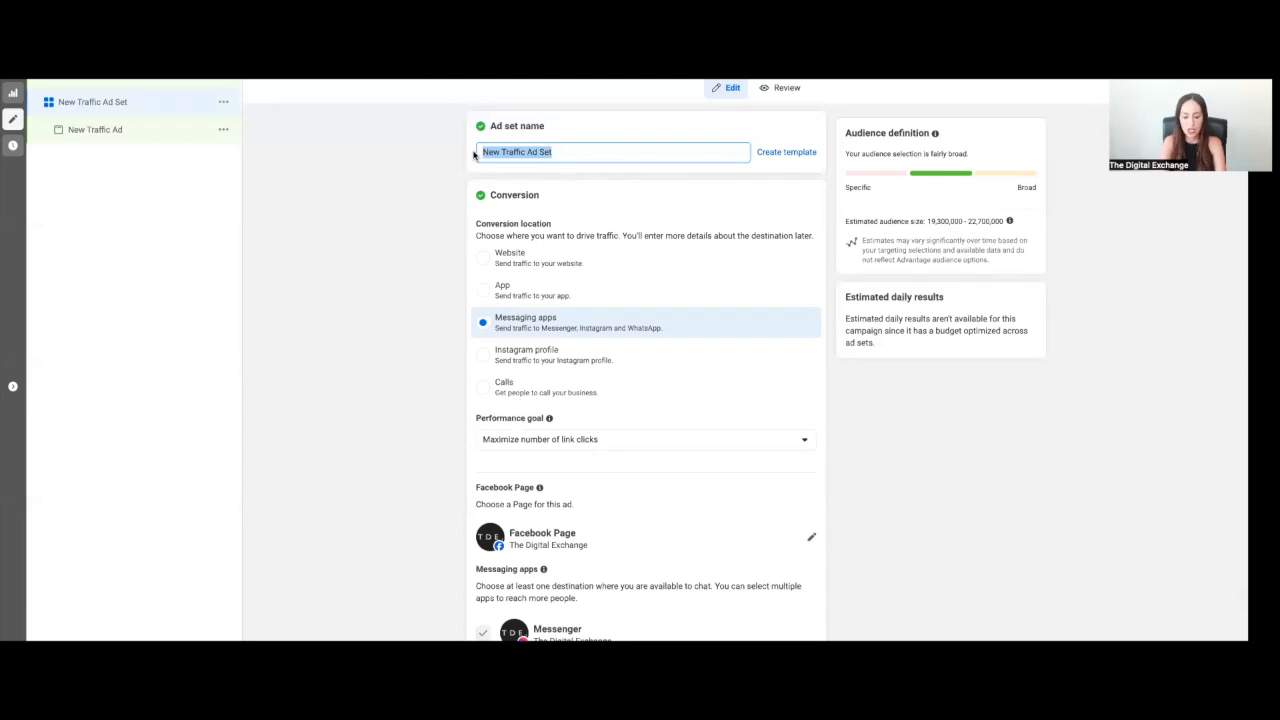
{"action": "type", "text": "Online Adv"}
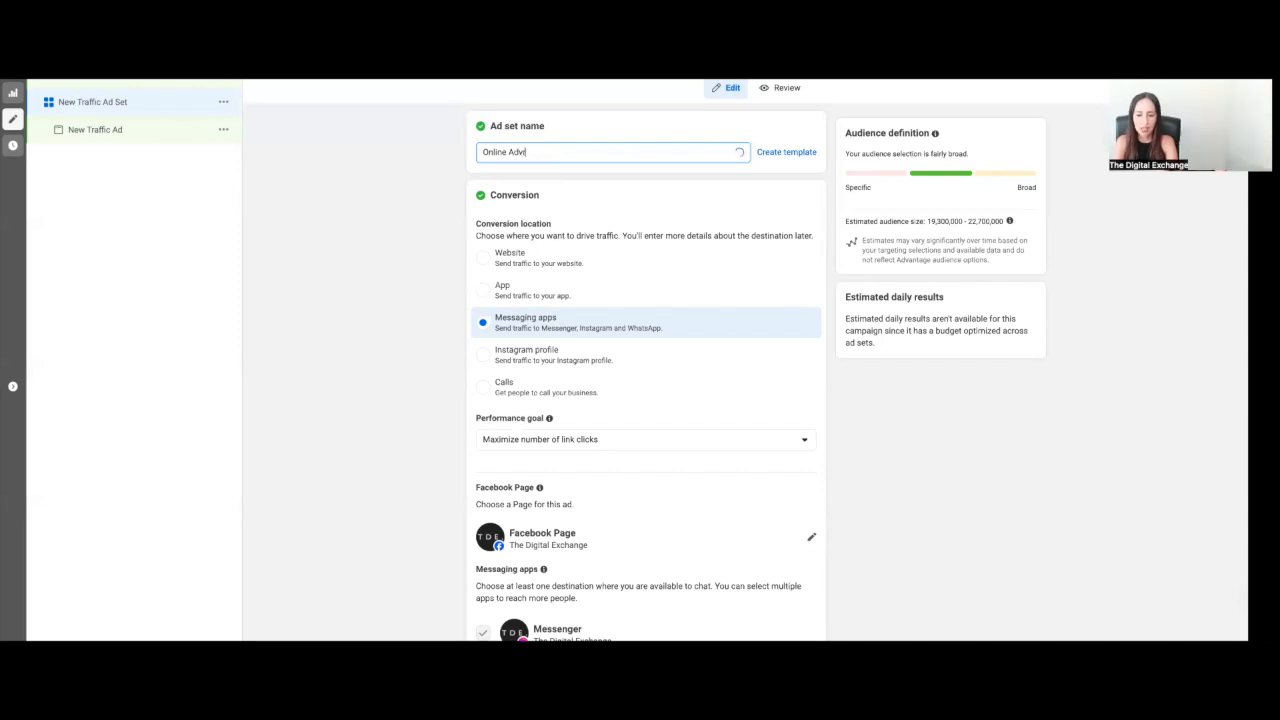
{"action": "type", "text": "ertise"}
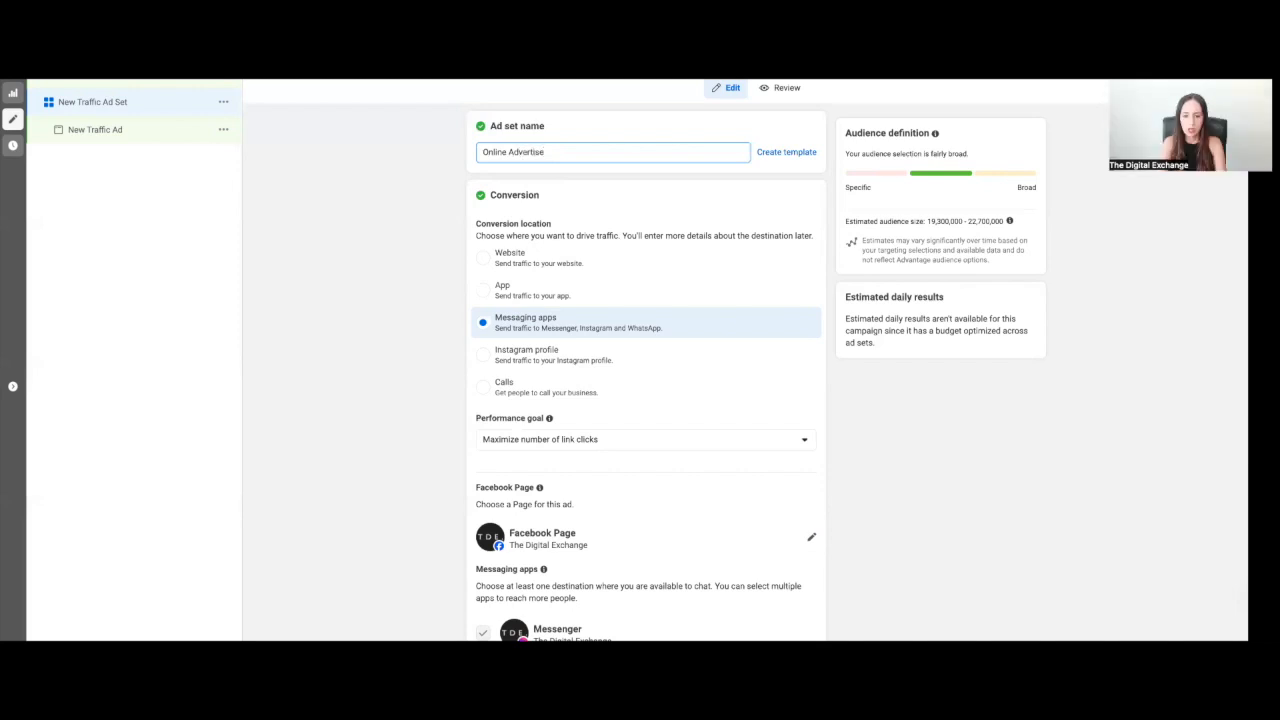
{"action": "type", "text": "rs"}
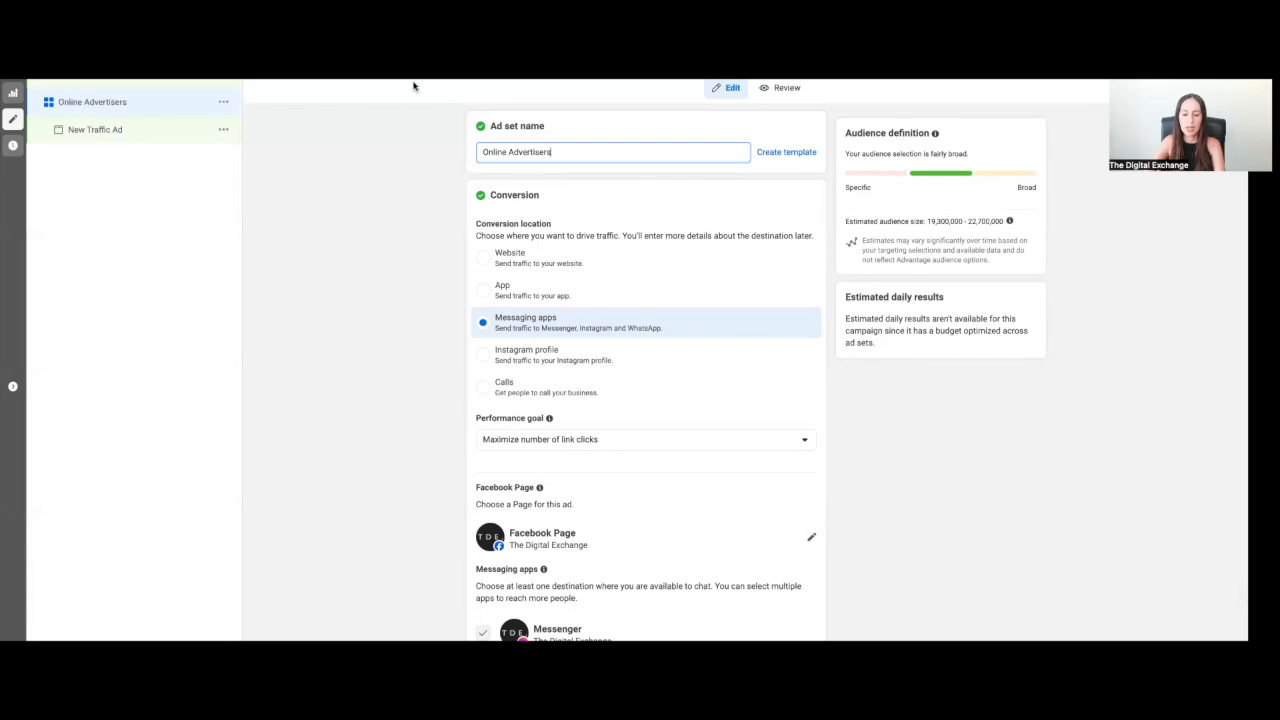
Set the ad set's conversion location to Instagram profile
{"action": "scroll", "coordinate": [525, 254], "scroll_direction": "down", "scroll_amount": 1}
{"action": "scroll", "coordinate": [525, 254], "scroll_direction": "down", "scroll_amount": 1}
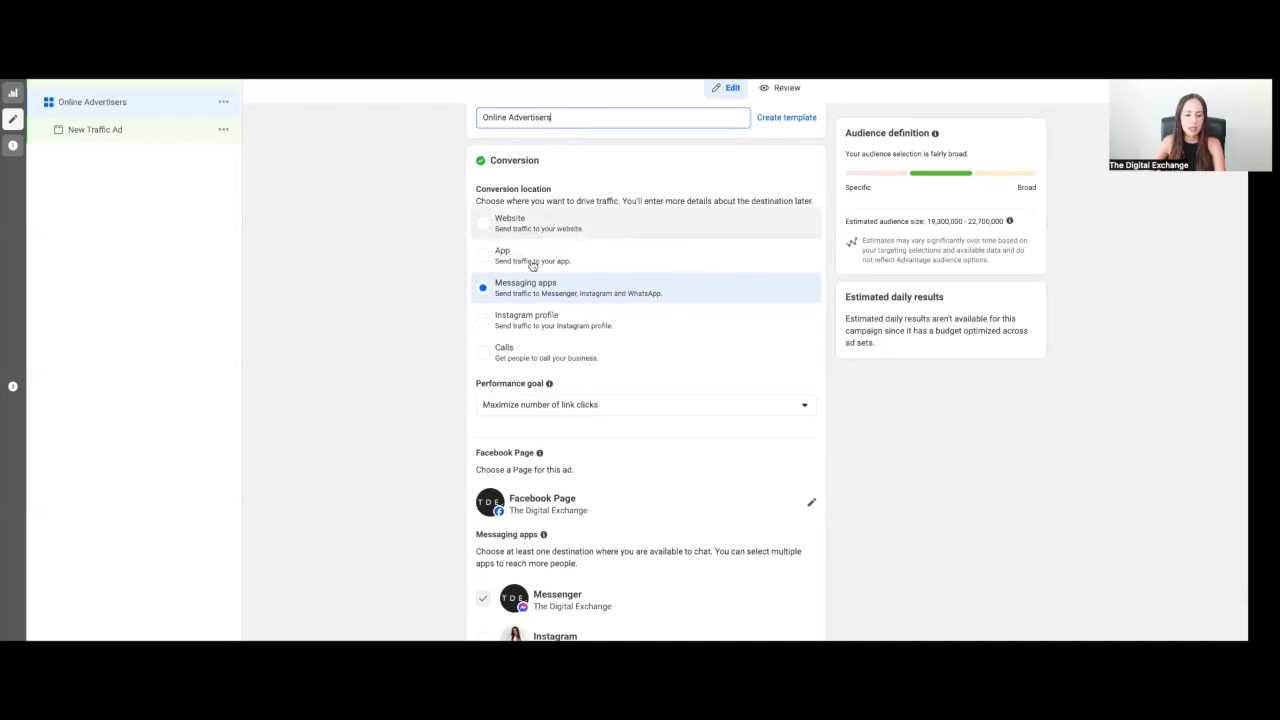
{"action": "left_click", "coordinate": [484, 321]}
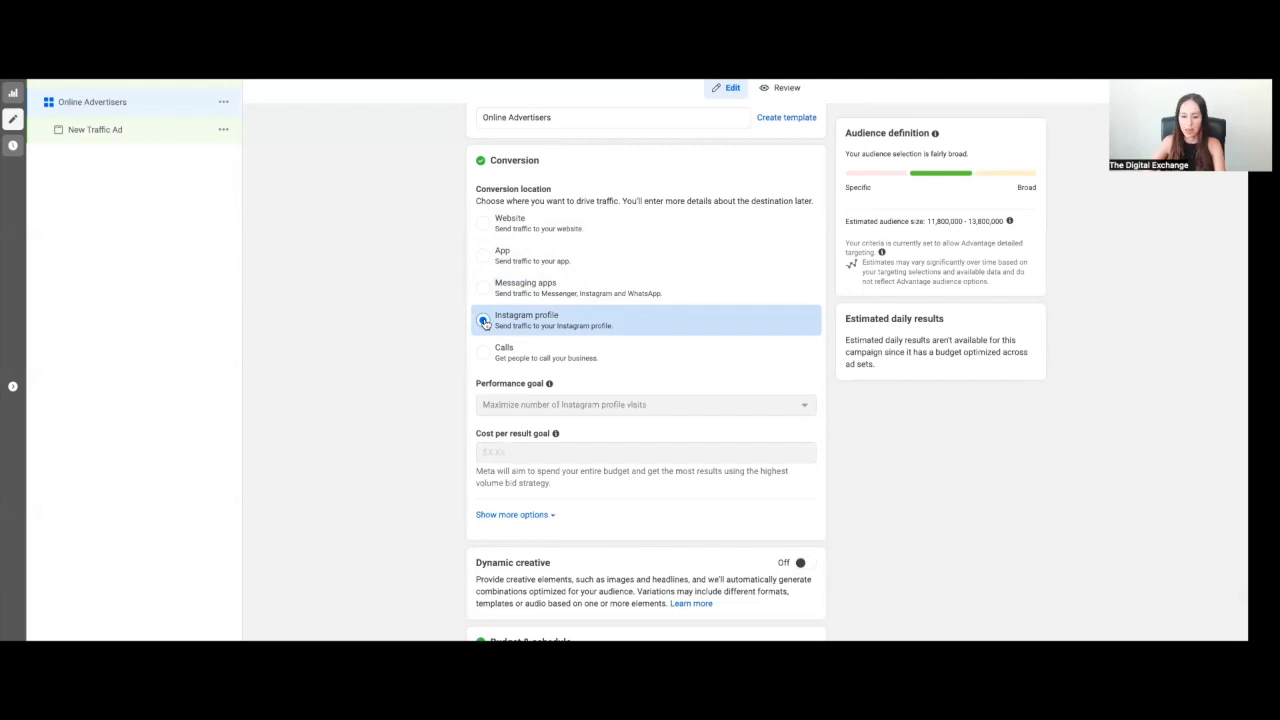
Set the ad set's start date to January 18, 2024 in the schedule
{"action": "scroll", "coordinate": [595, 338], "scroll_direction": "down", "scroll_amount": 2}
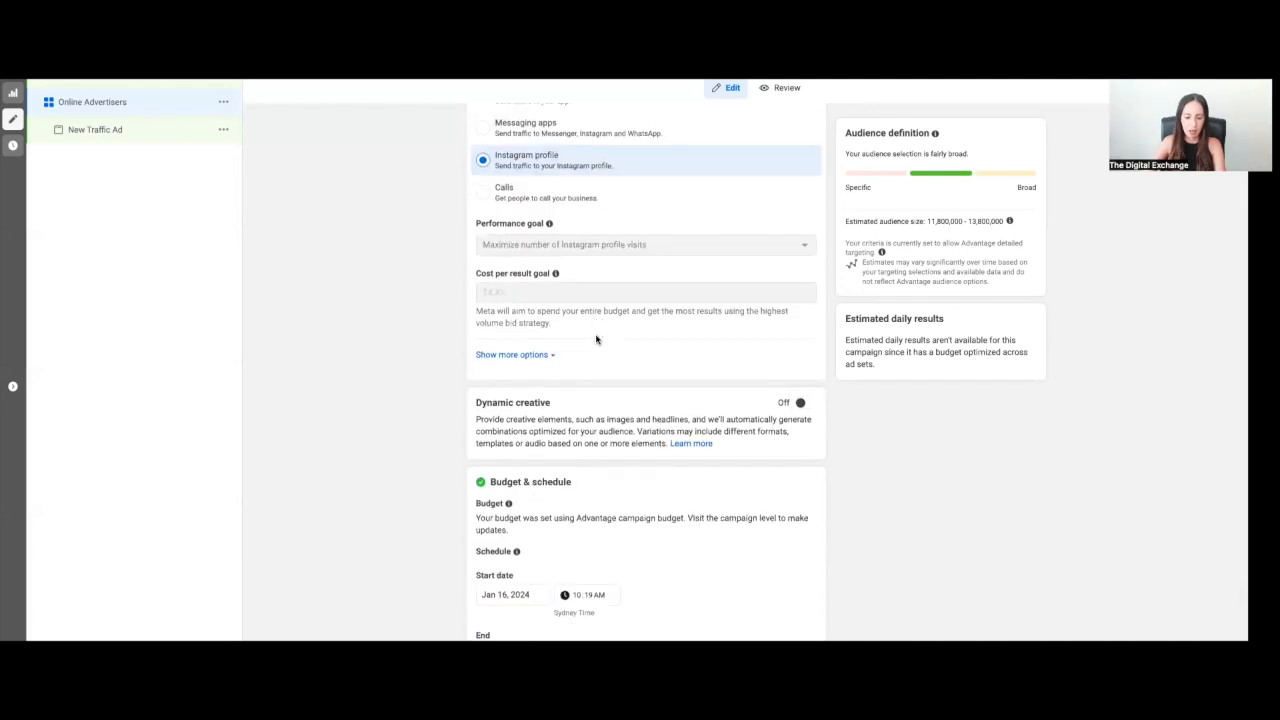
{"action": "scroll", "coordinate": [596, 339], "scroll_direction": "down", "scroll_amount": 1}
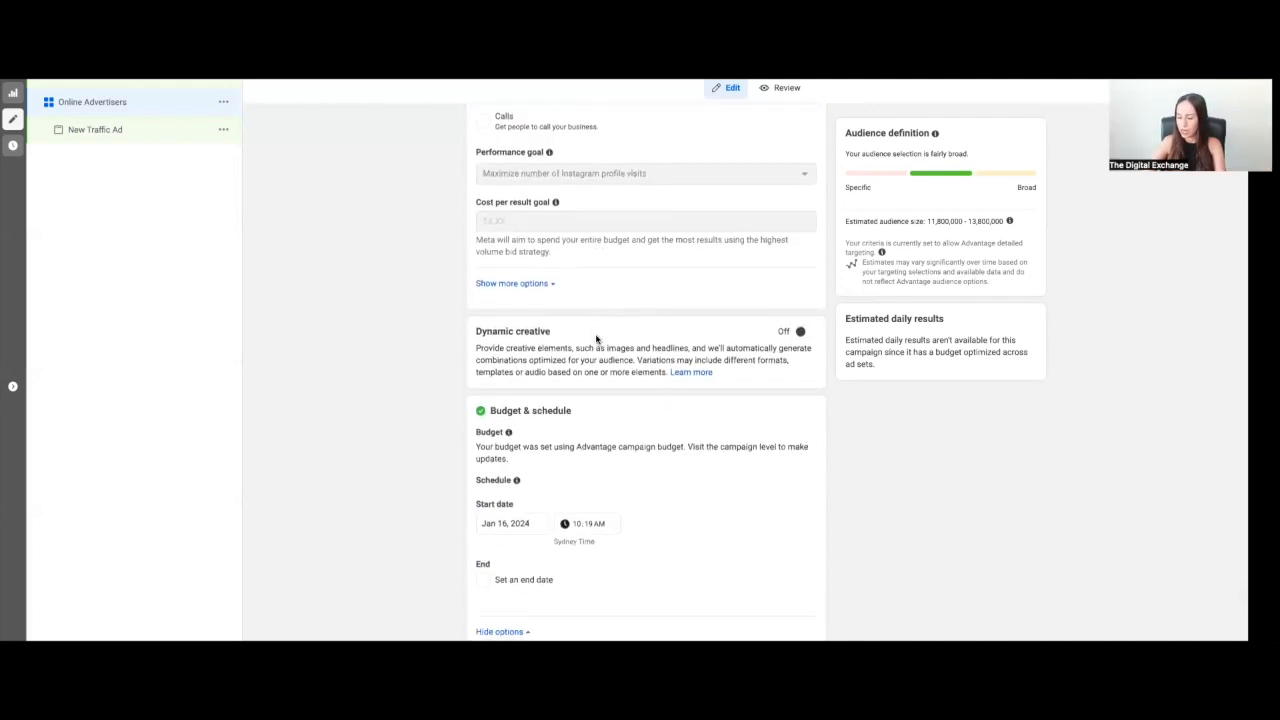
{"action": "scroll", "coordinate": [596, 339], "scroll_direction": "down", "scroll_amount": 1}
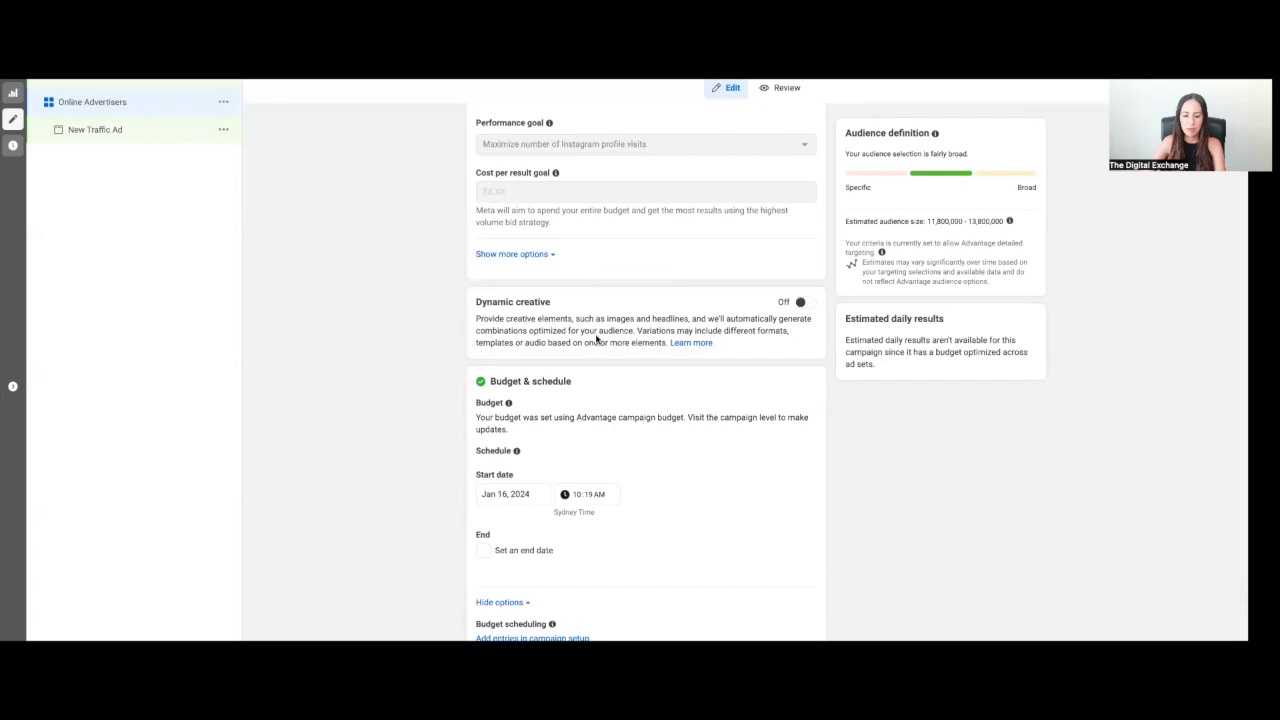
{"action": "scroll", "coordinate": [596, 339], "scroll_direction": "down", "scroll_amount": 1}
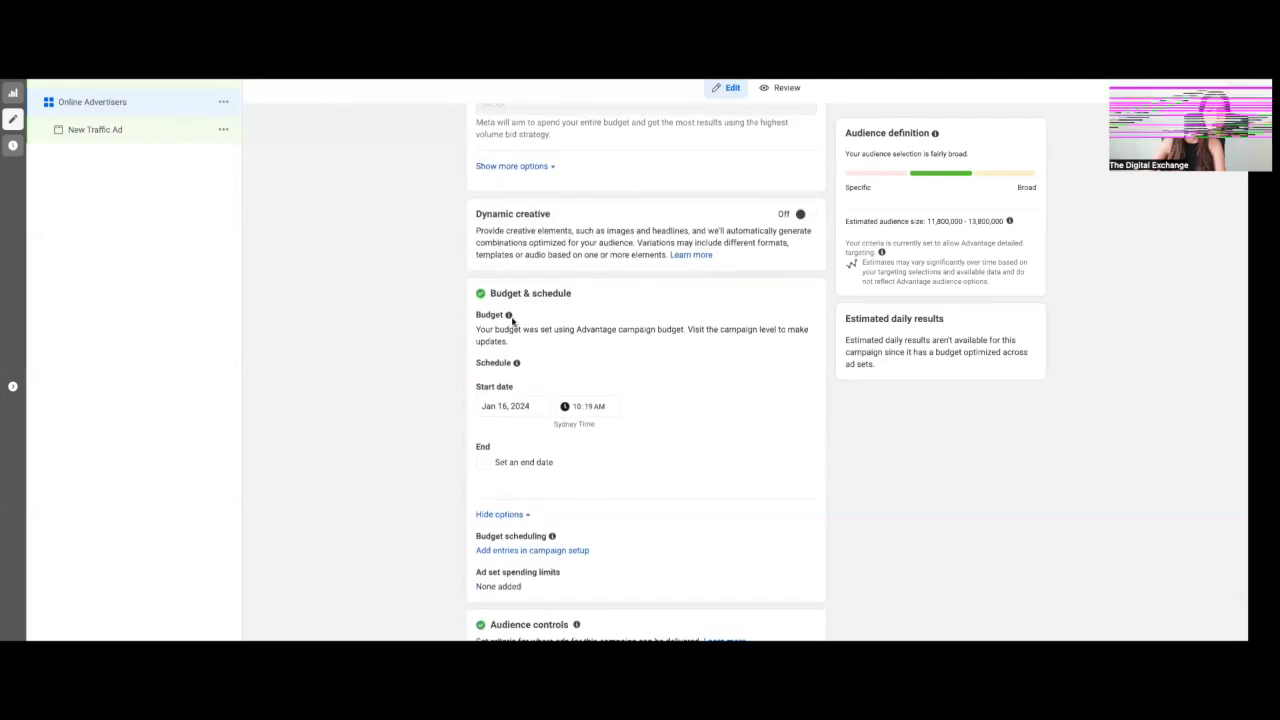
{"action": "scroll", "coordinate": [543, 325], "scroll_direction": "down", "scroll_amount": 1}
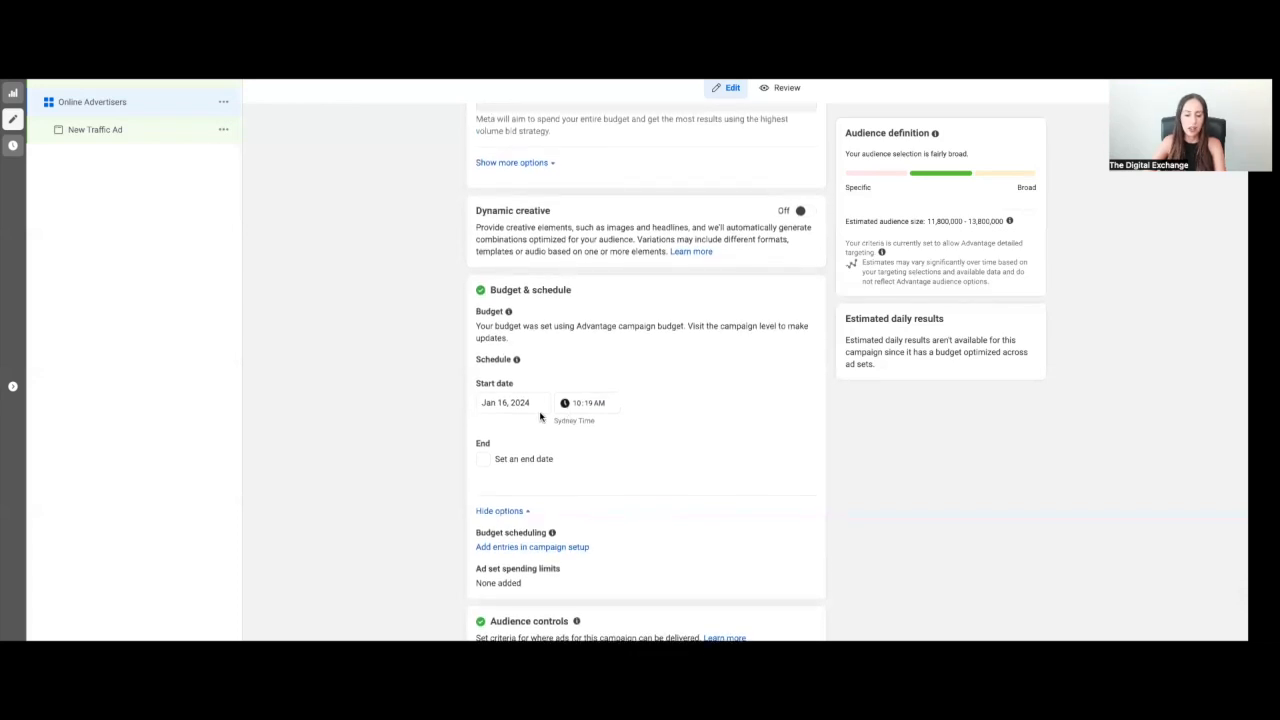
{"action": "scroll", "coordinate": [540, 416], "scroll_direction": "up", "scroll_amount": 1}
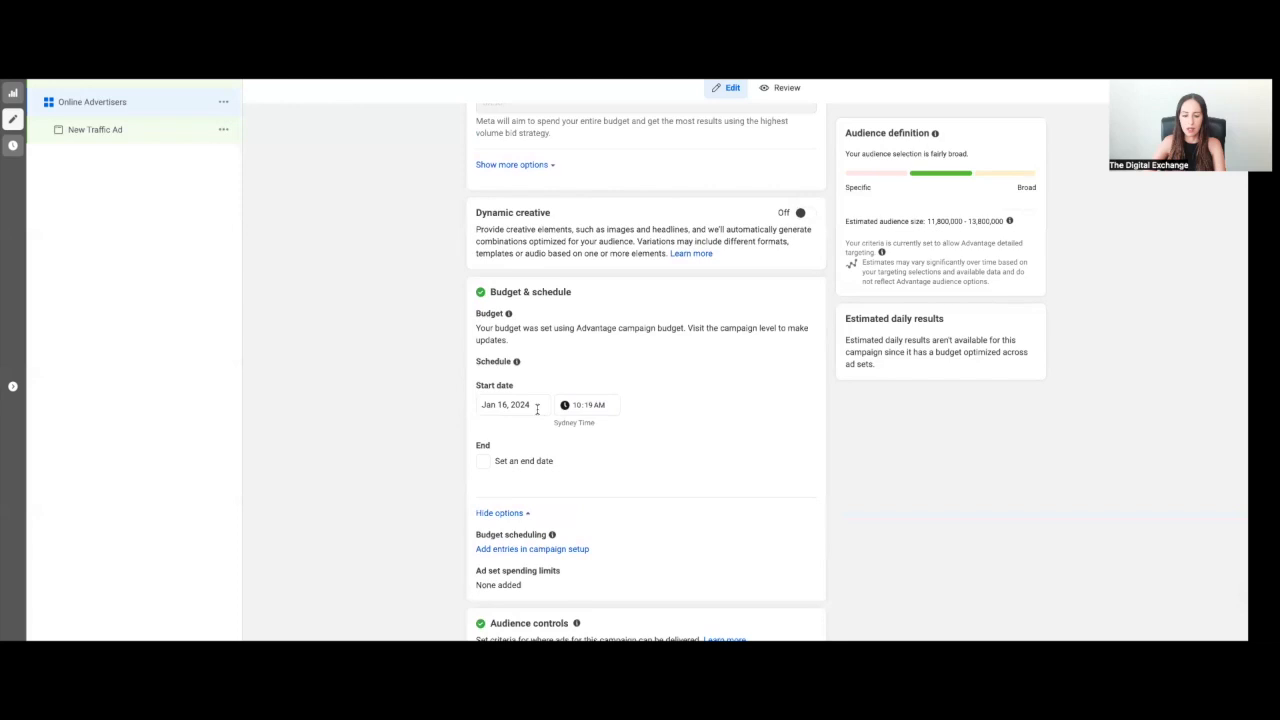
{"action": "left_click", "coordinate": [537, 409]}
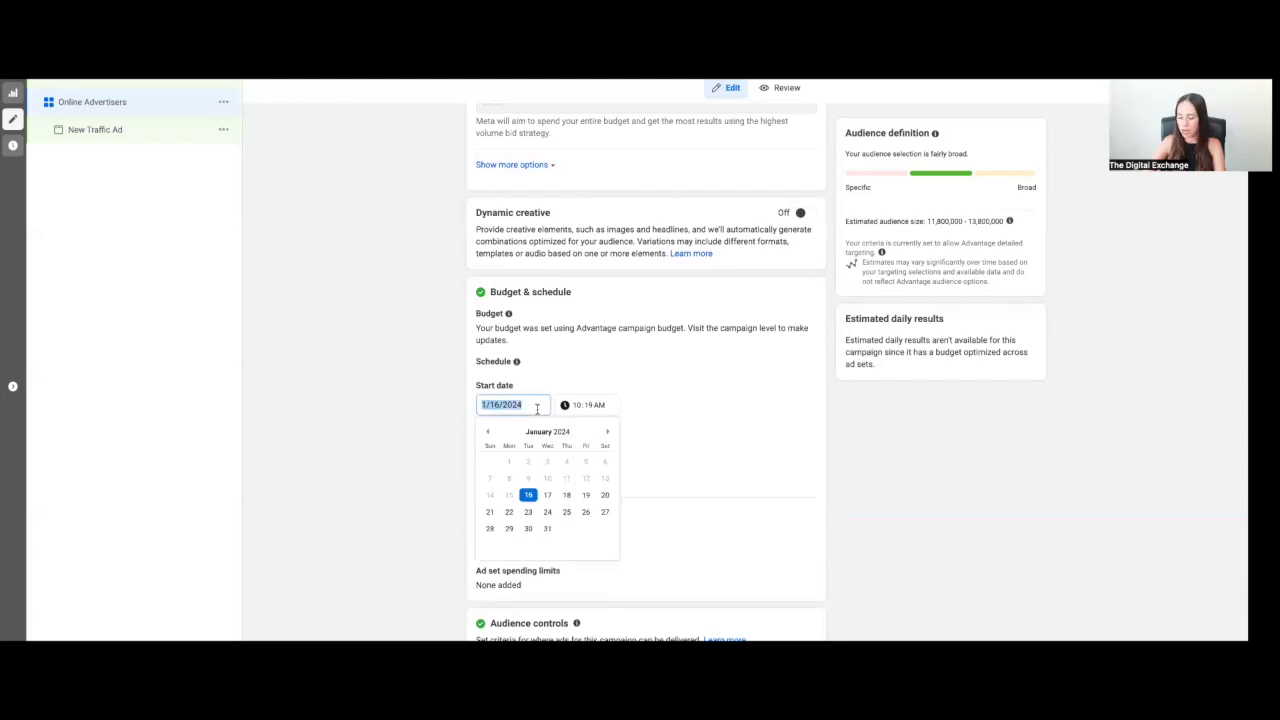
{"action": "left_click", "coordinate": [567, 496]}
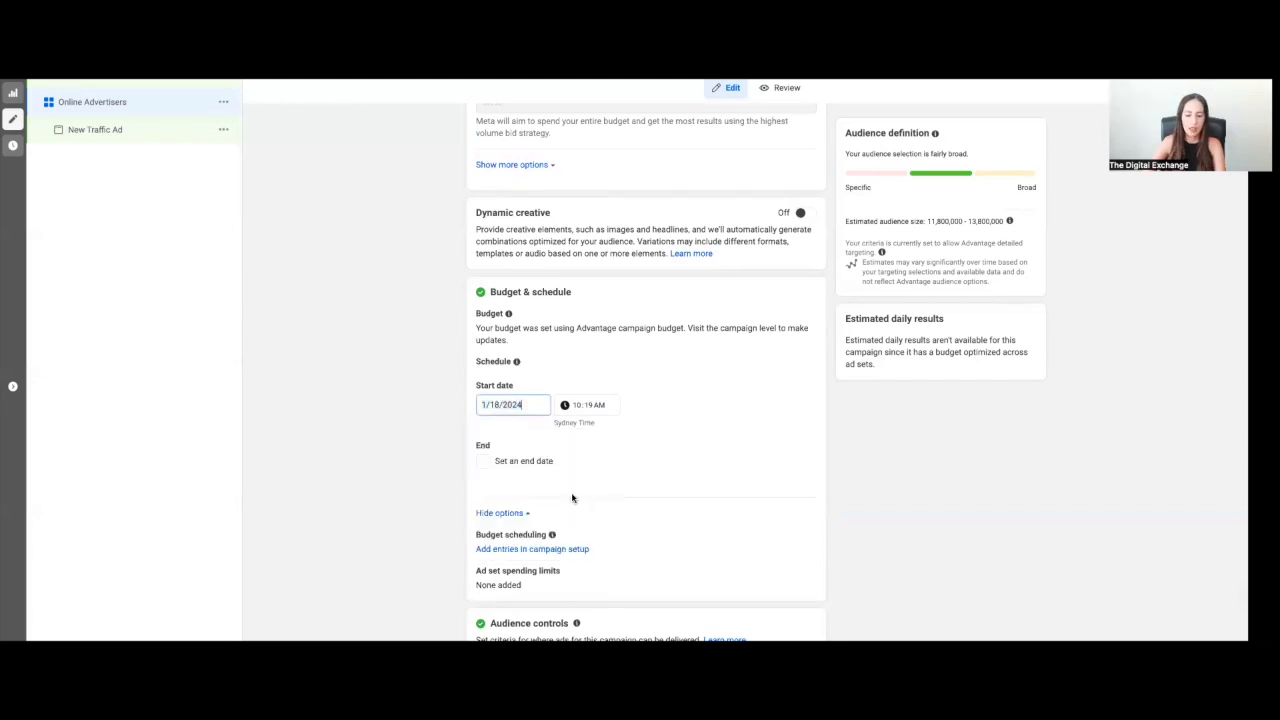
{"action": "scroll", "coordinate": [602, 440], "scroll_direction": "up", "scroll_amount": 1}
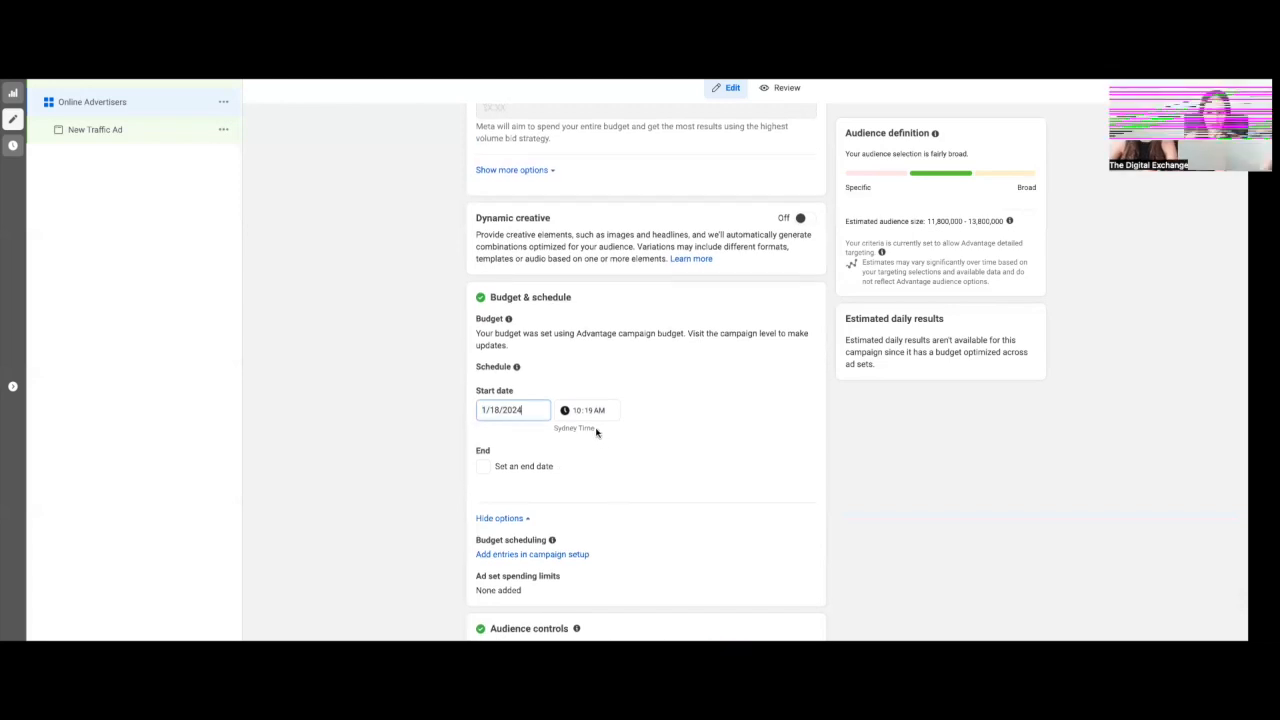
Expand the additional audience controls and switch the ad set from Advantage+ audience to the original audience options
{"action": "scroll", "coordinate": [490, 477], "scroll_direction": "down", "scroll_amount": 1}
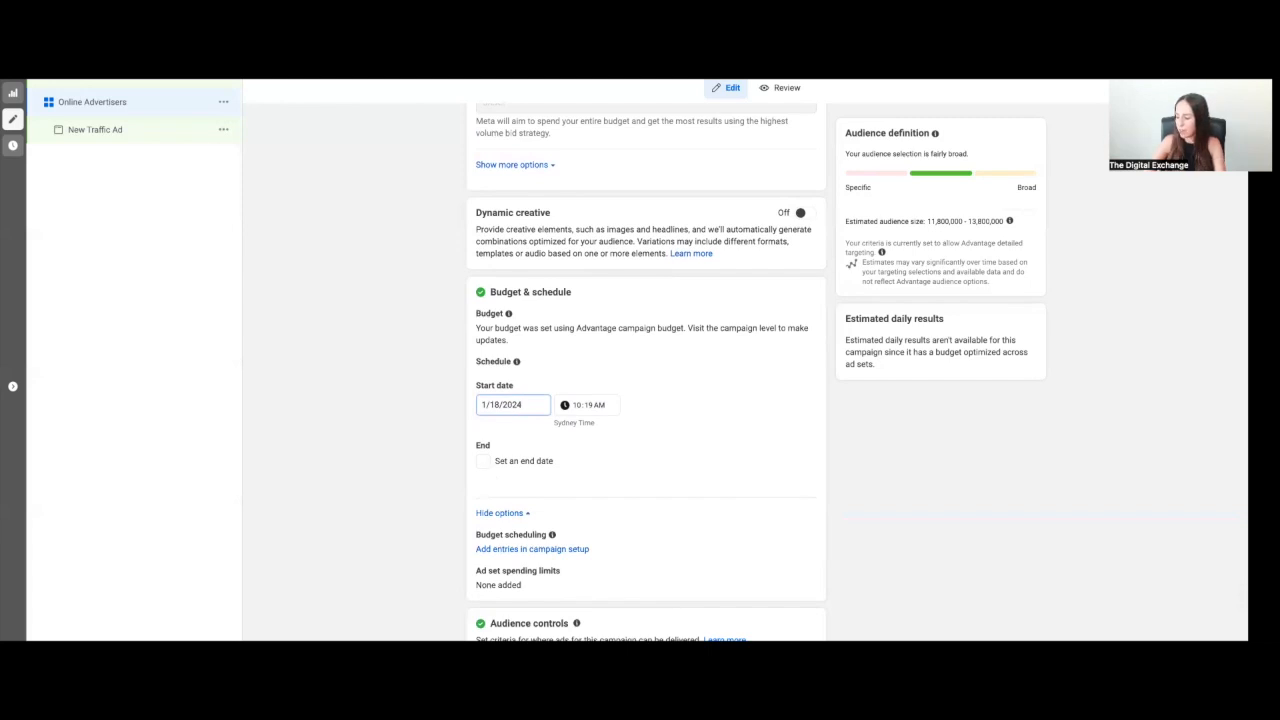
{"action": "scroll", "coordinate": [501, 265], "scroll_direction": "down", "scroll_amount": 5}
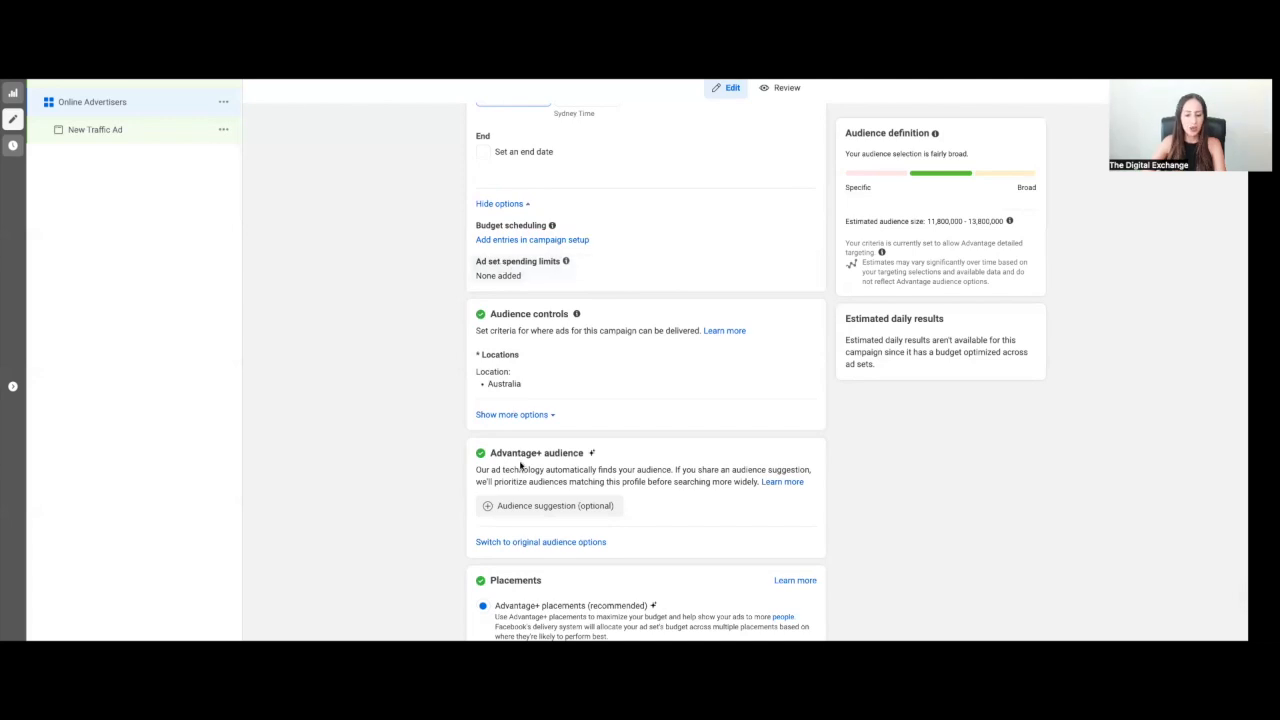
{"action": "left_click", "coordinate": [512, 414]}
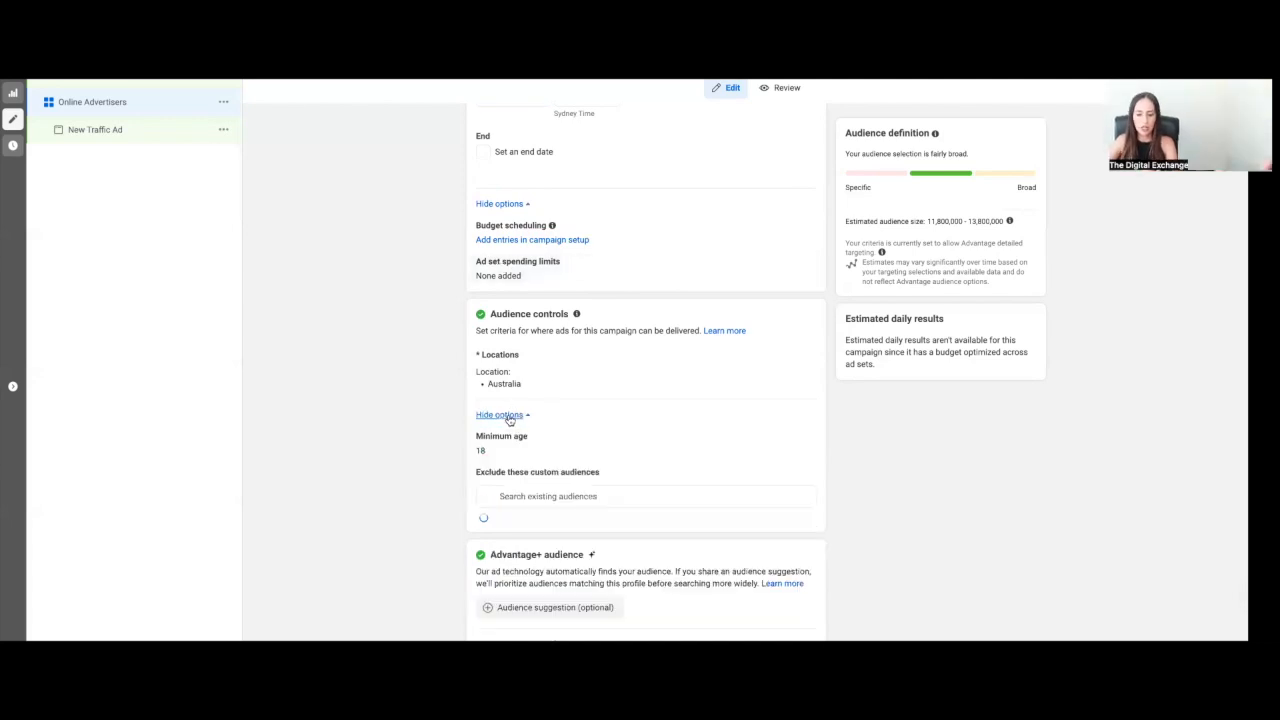
{"action": "scroll", "coordinate": [520, 420], "scroll_direction": "down", "scroll_amount": 1}
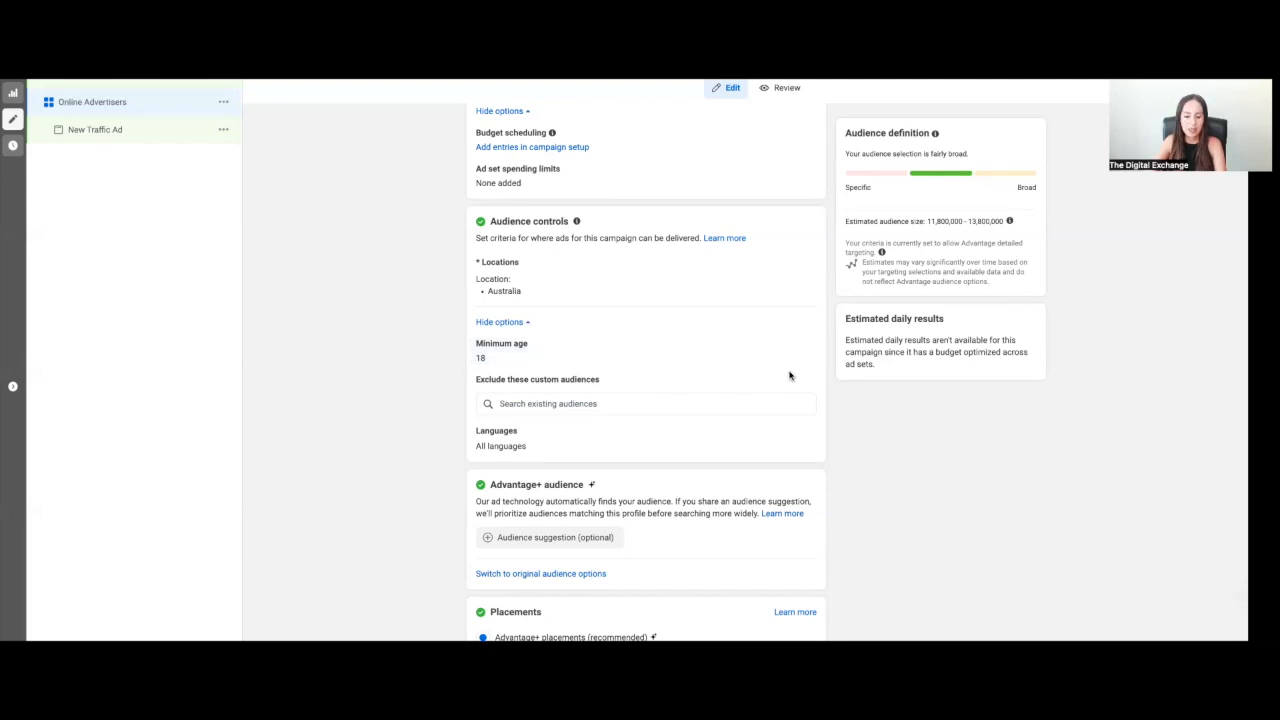
{"action": "scroll", "coordinate": [484, 395], "scroll_direction": "down", "scroll_amount": 1}
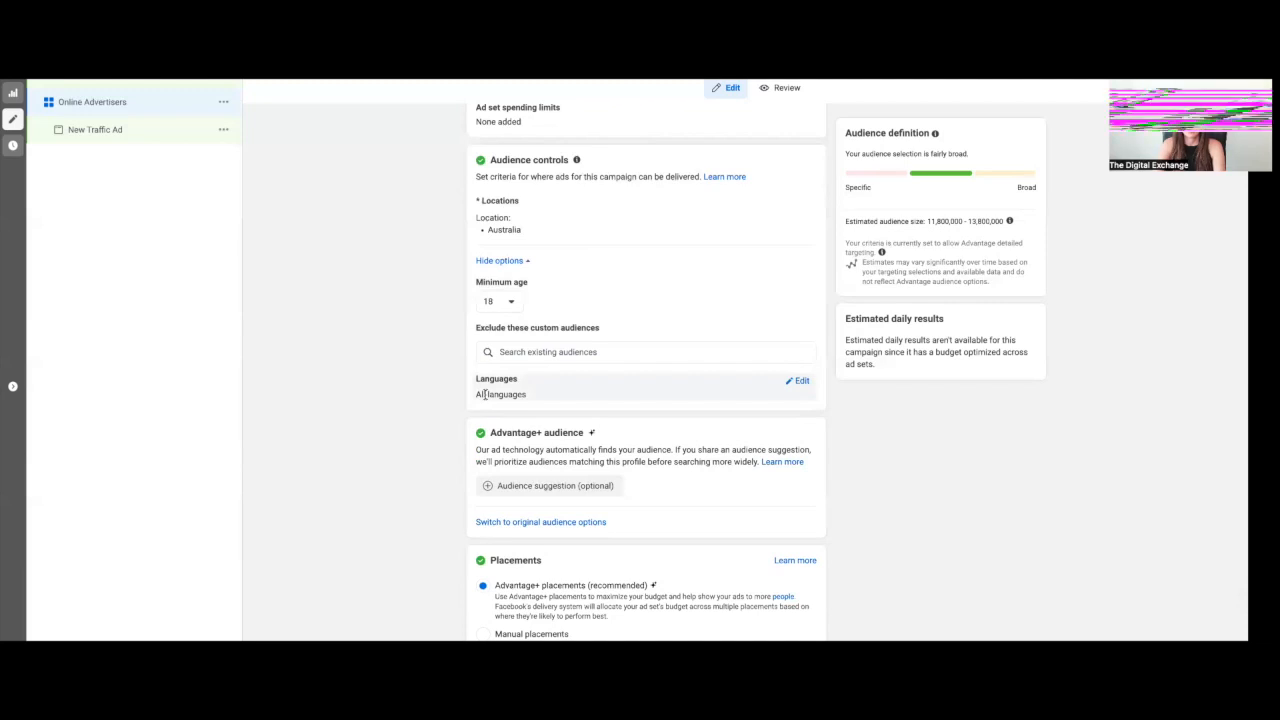
{"action": "left_click", "coordinate": [540, 522]}
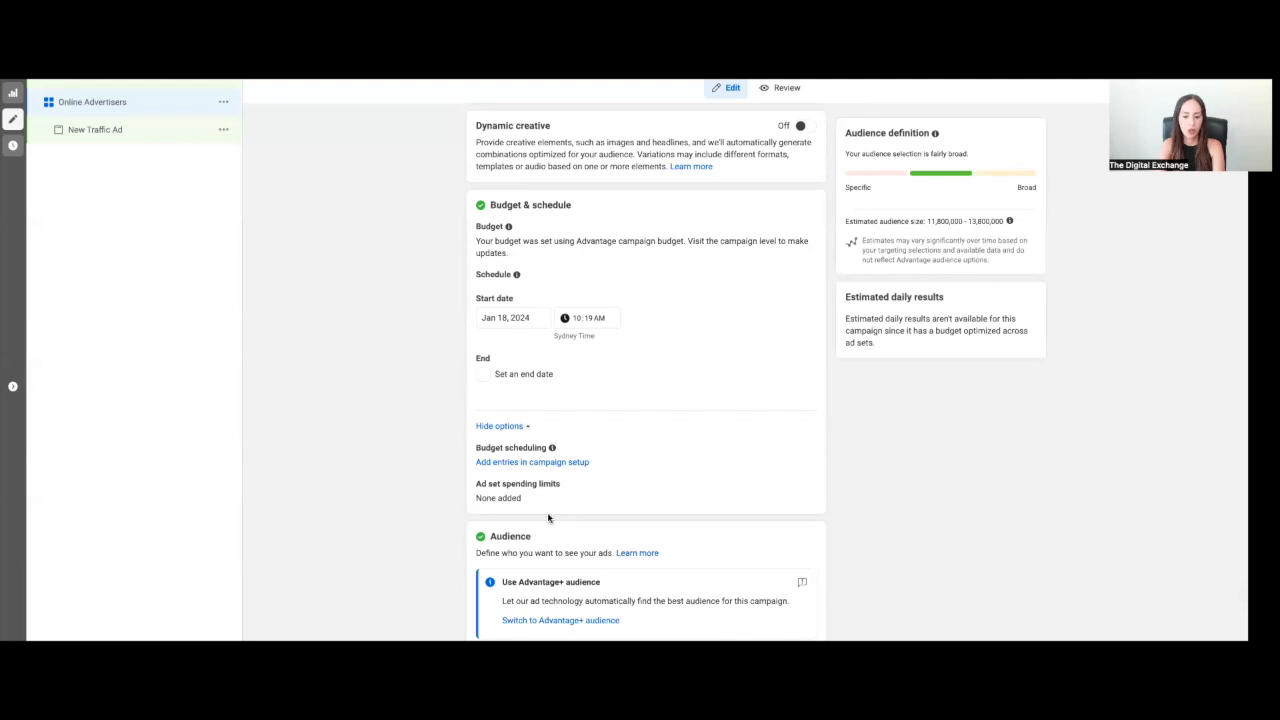
Limit the ad set's audience to women aged 23 to 50
{"action": "scroll", "coordinate": [548, 518], "scroll_direction": "down", "scroll_amount": 3}
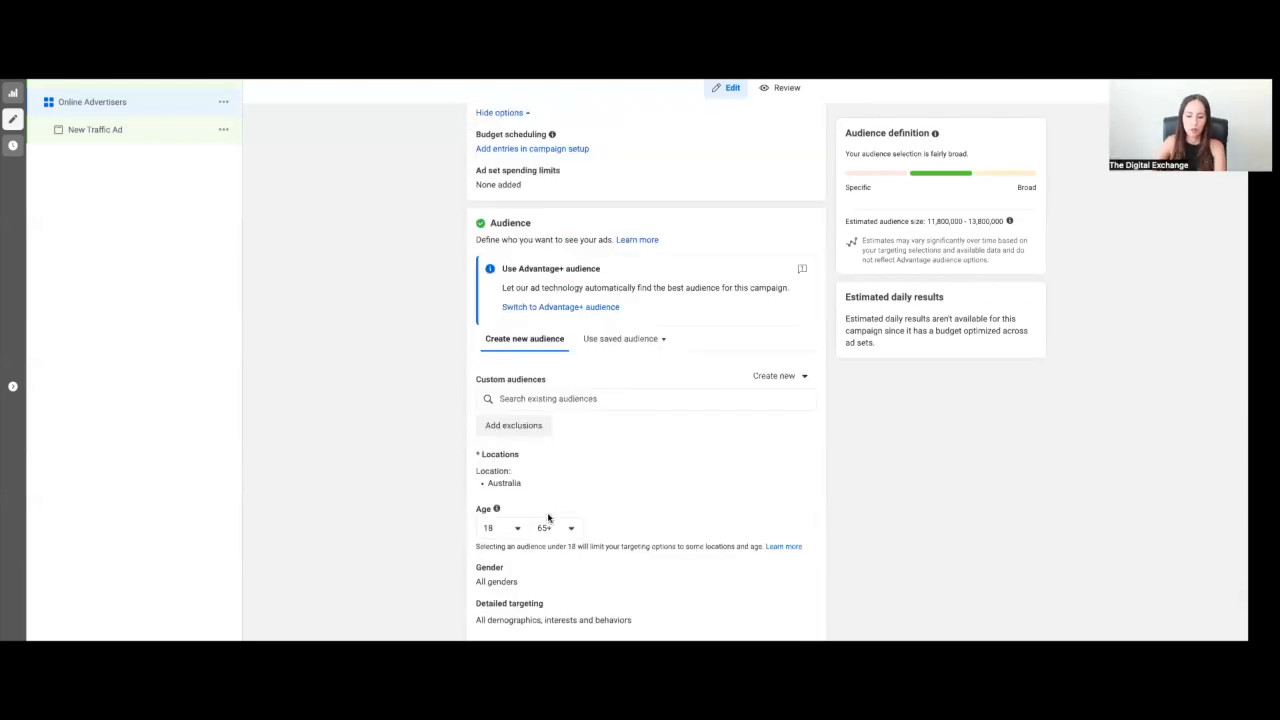
{"action": "scroll", "coordinate": [548, 518], "scroll_direction": "down", "scroll_amount": 1}
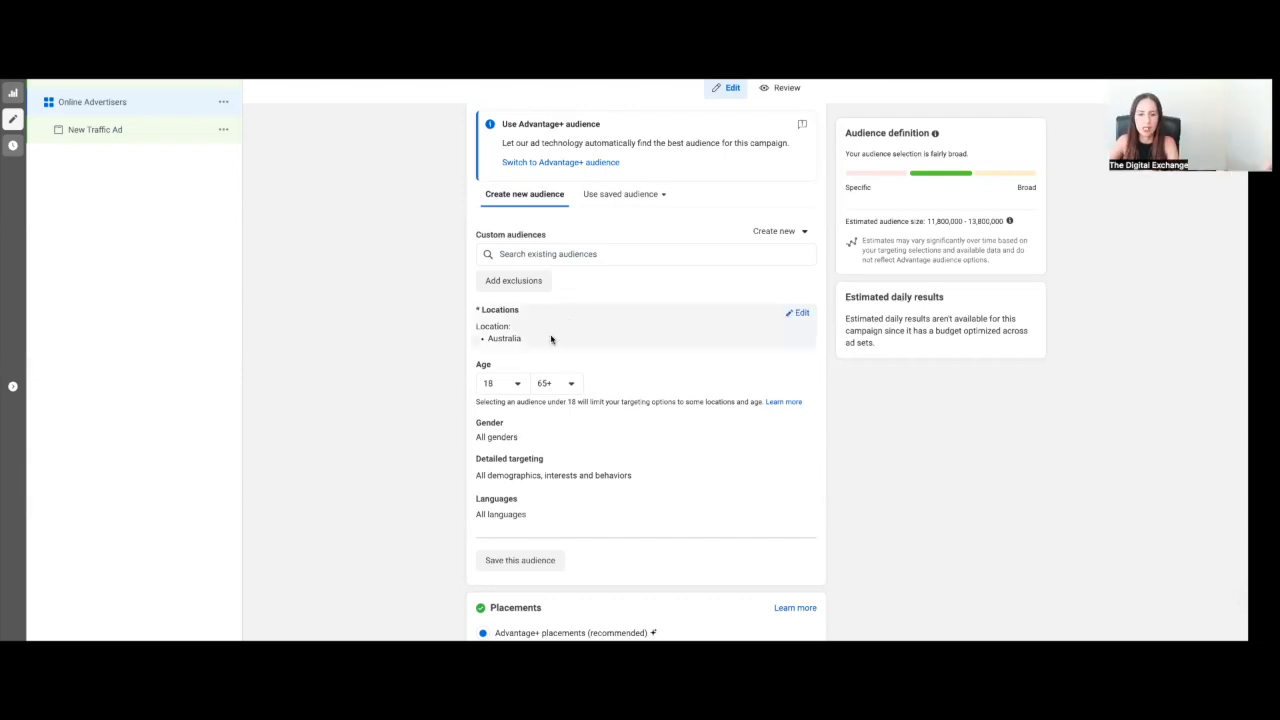
{"action": "left_click", "coordinate": [490, 384]}
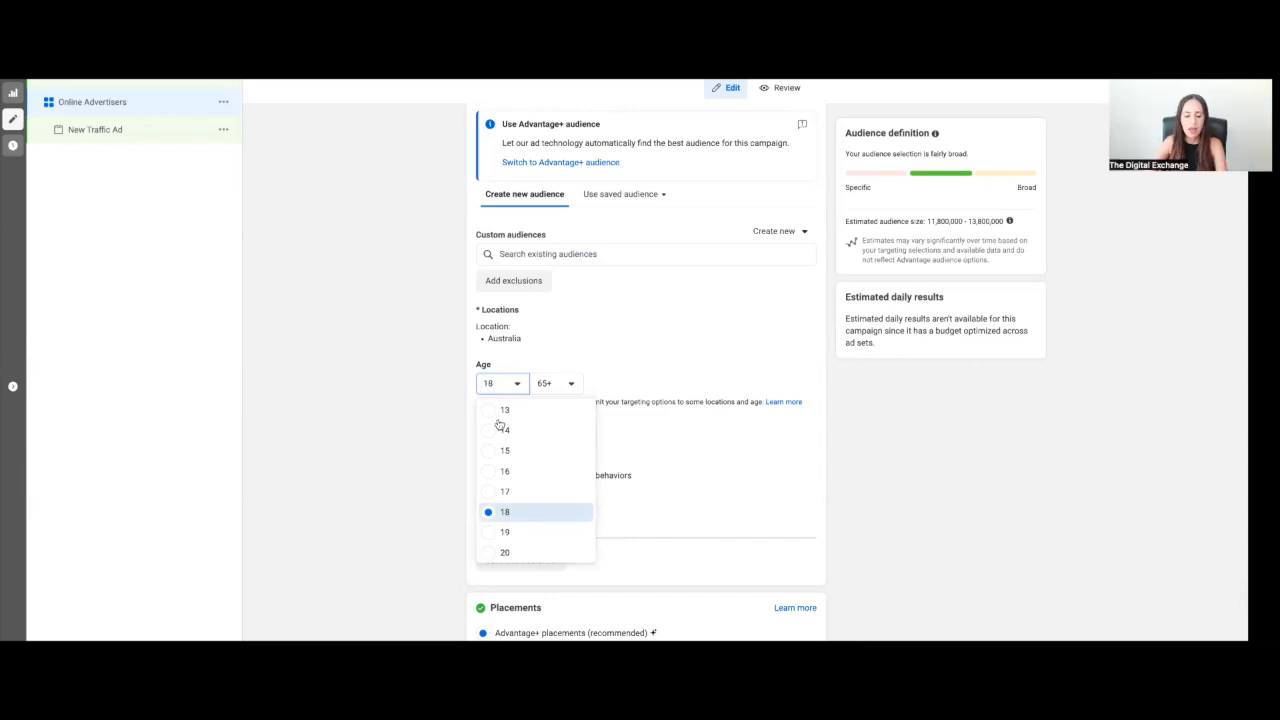
{"action": "scroll", "coordinate": [498, 430], "scroll_direction": "down", "scroll_amount": 1}
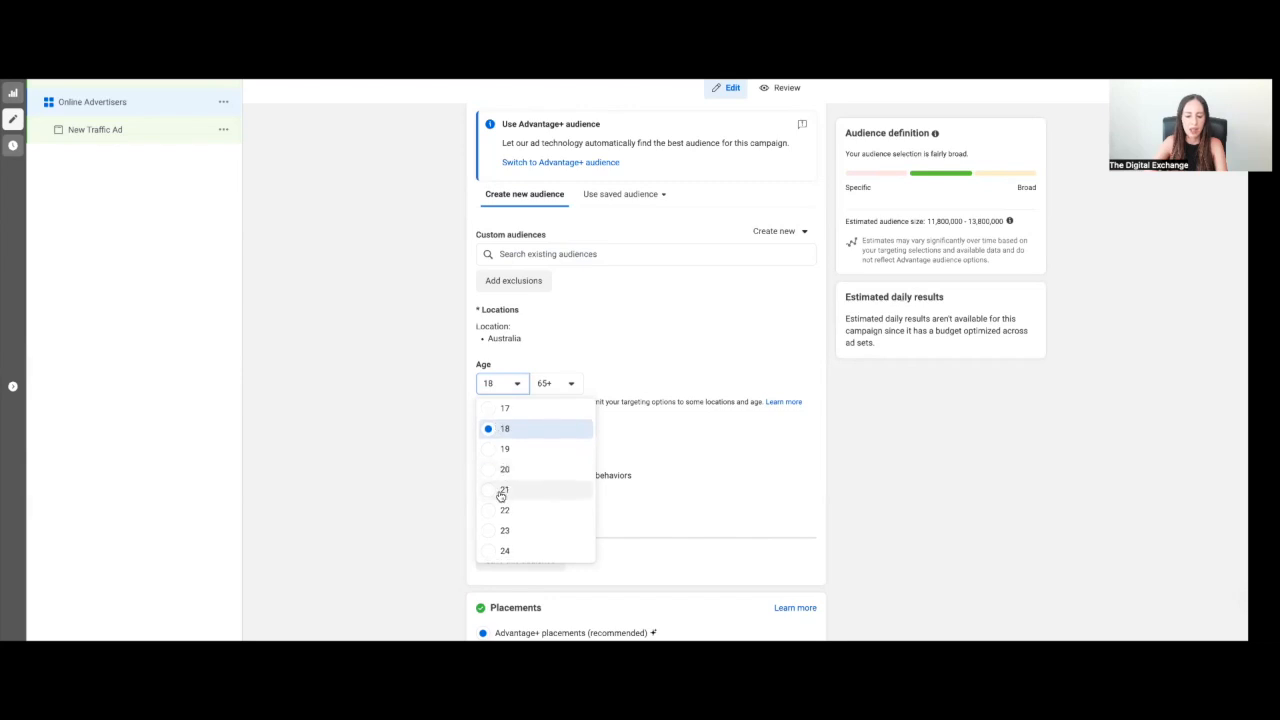
{"action": "left_click", "coordinate": [484, 531]}
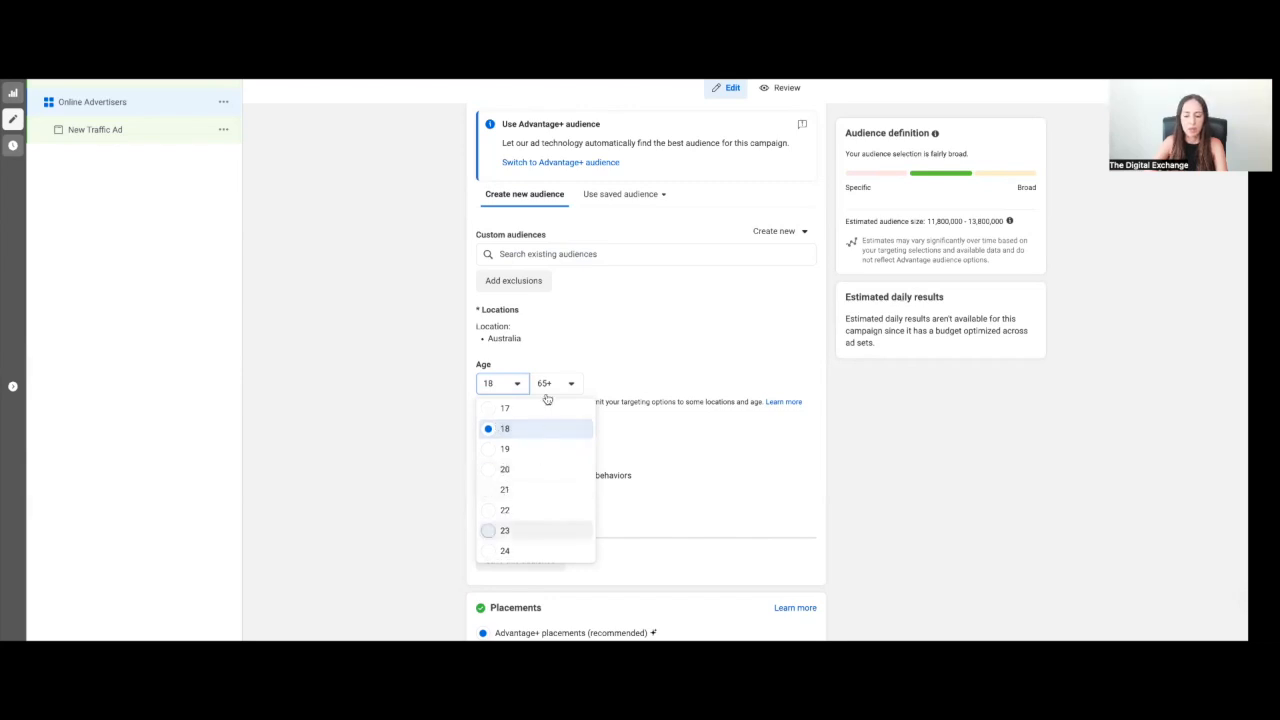
{"action": "left_click", "coordinate": [550, 386]}
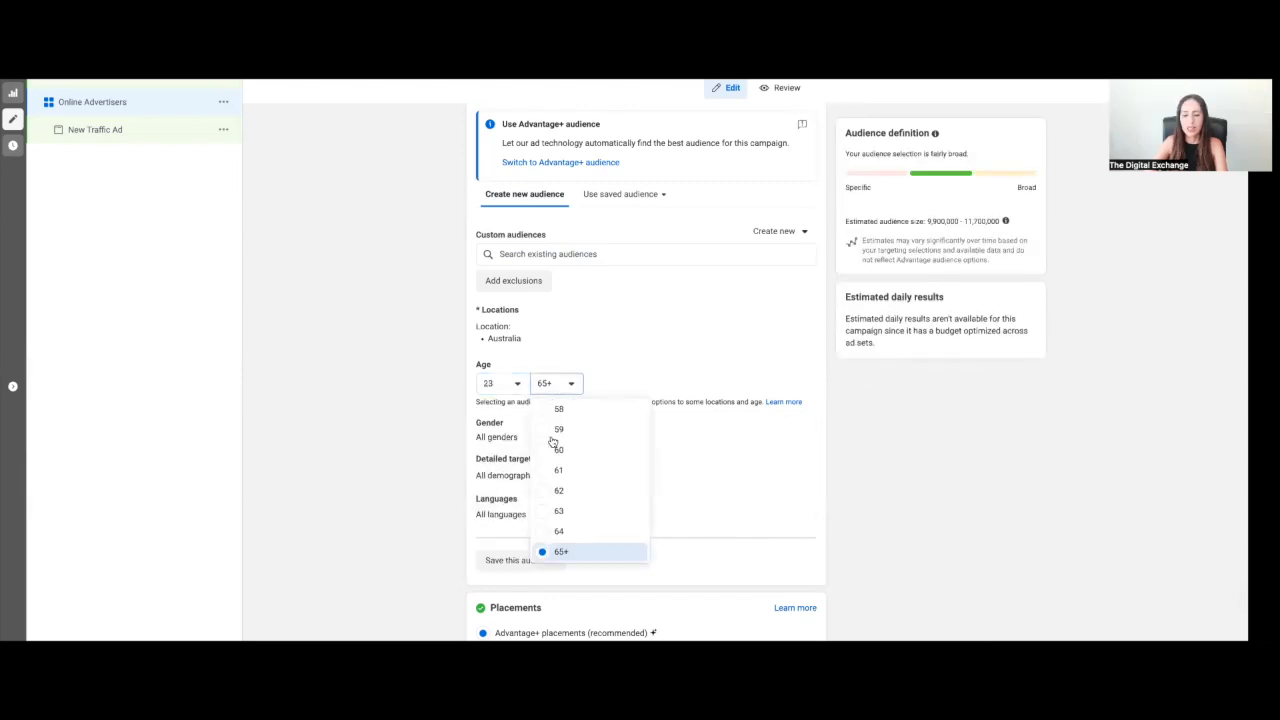
{"action": "scroll", "coordinate": [552, 443], "scroll_direction": "up", "scroll_amount": 1}
{"action": "scroll", "coordinate": [552, 443], "scroll_direction": "up", "scroll_amount": 2}
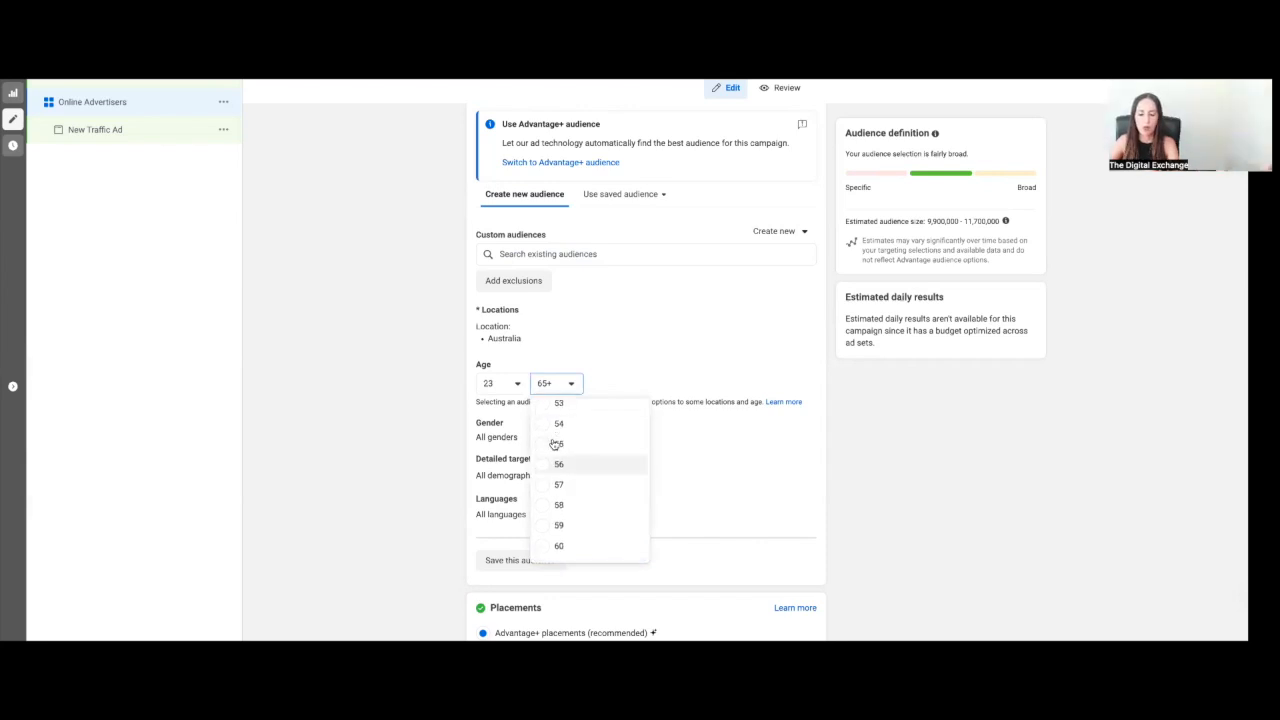
{"action": "scroll", "coordinate": [553, 443], "scroll_direction": "up", "scroll_amount": 3}
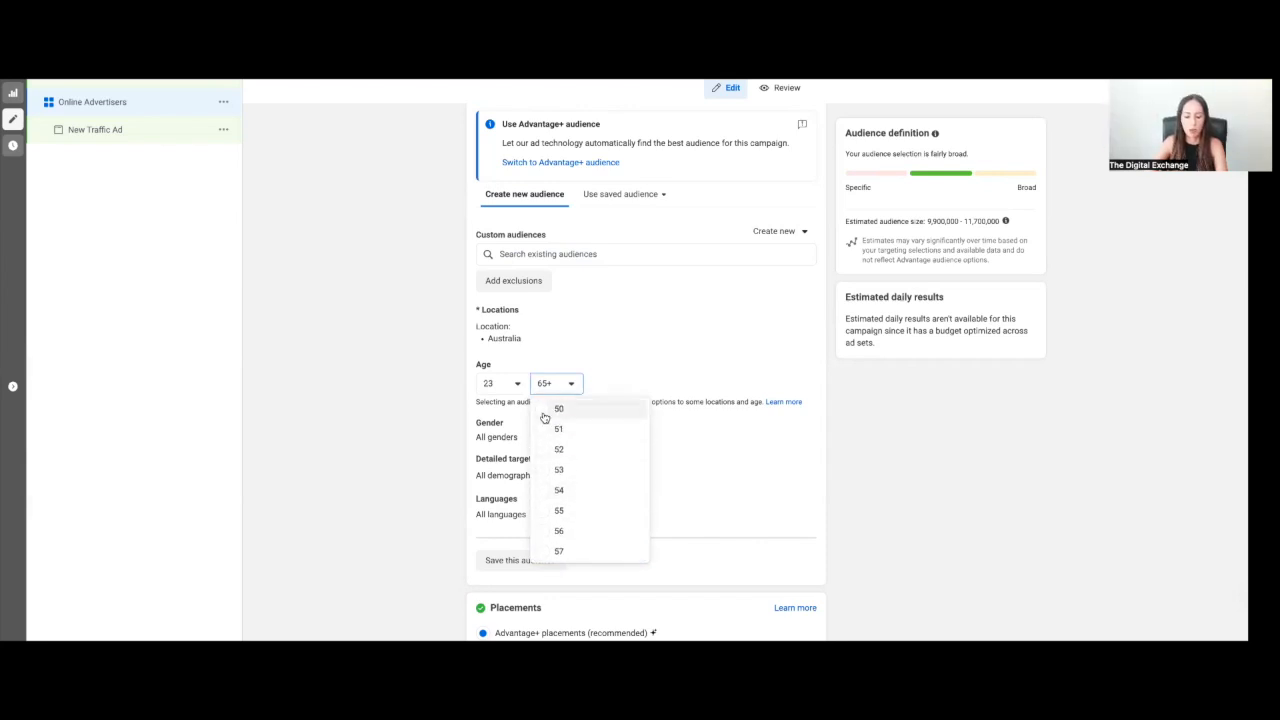
{"action": "left_click", "coordinate": [544, 415]}
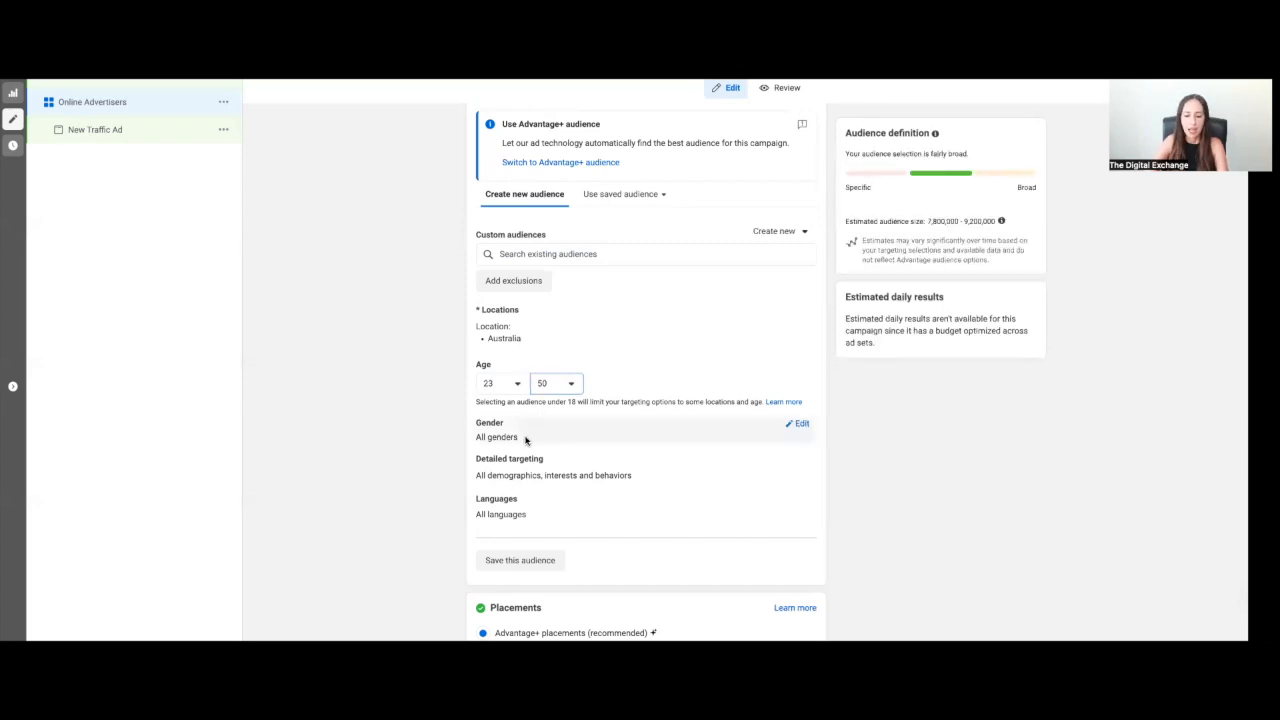
{"action": "left_click", "coordinate": [800, 426]}
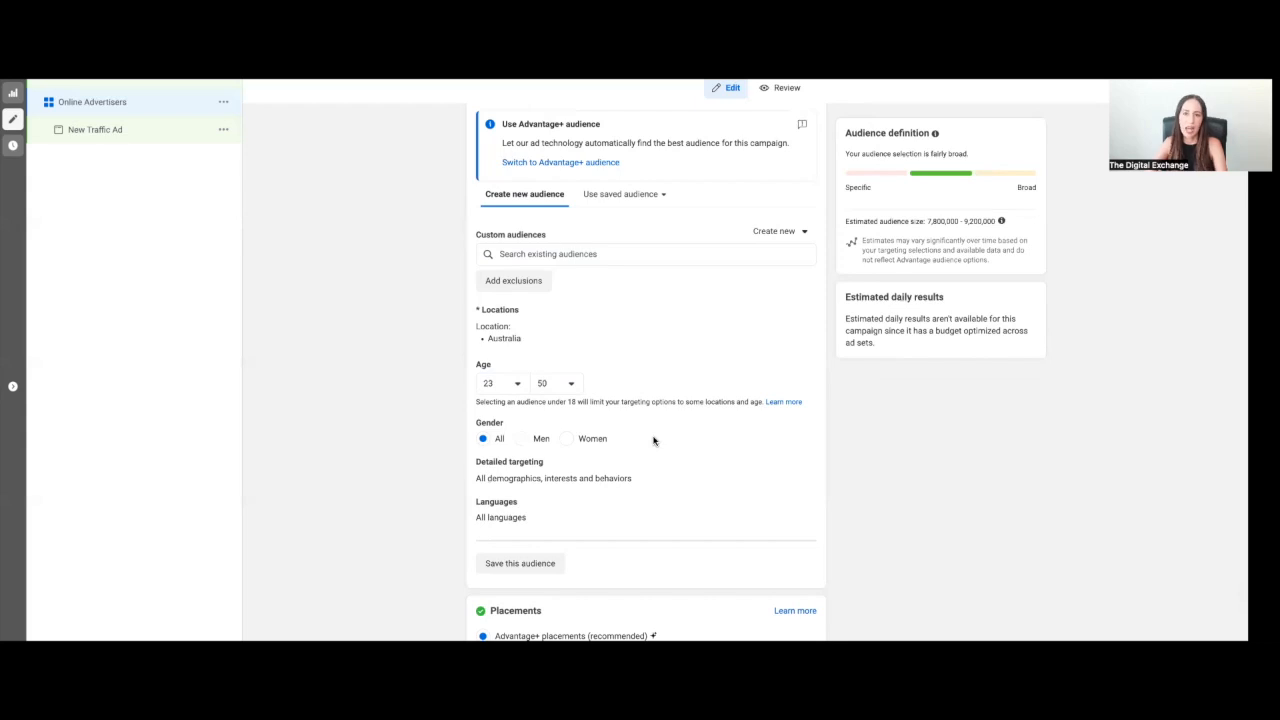
{"action": "left_click", "coordinate": [565, 440]}
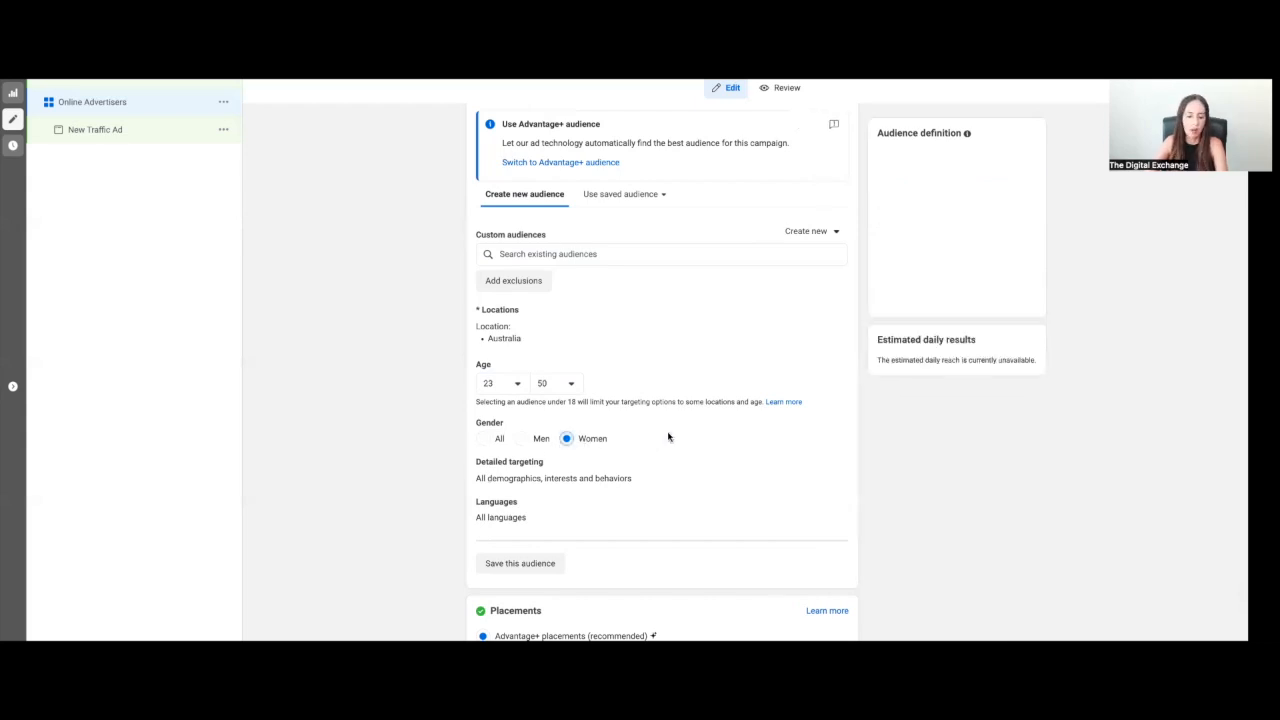
Add the interest "Online advertising (marketing)" to the audience's detailed targeting
{"action": "scroll", "coordinate": [669, 437], "scroll_direction": "down", "scroll_amount": 1}
{"action": "left_click", "coordinate": [615, 404]}
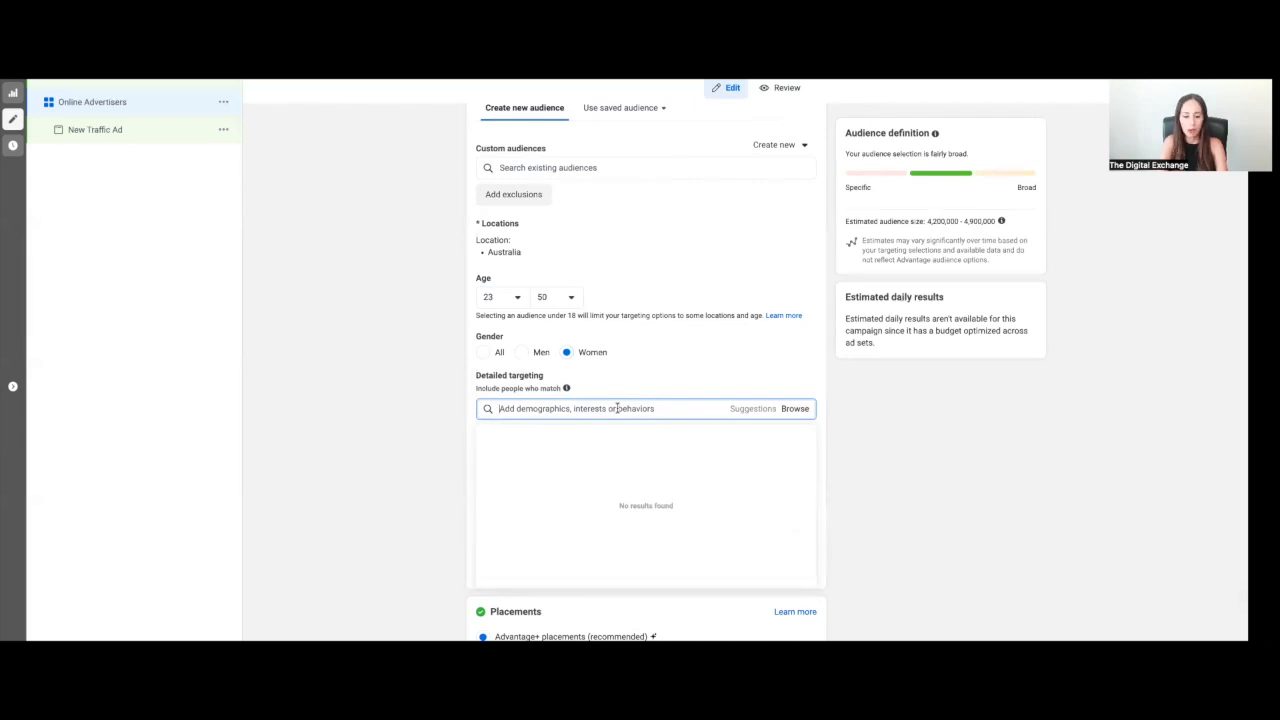
{"action": "type", "text": "online a"}
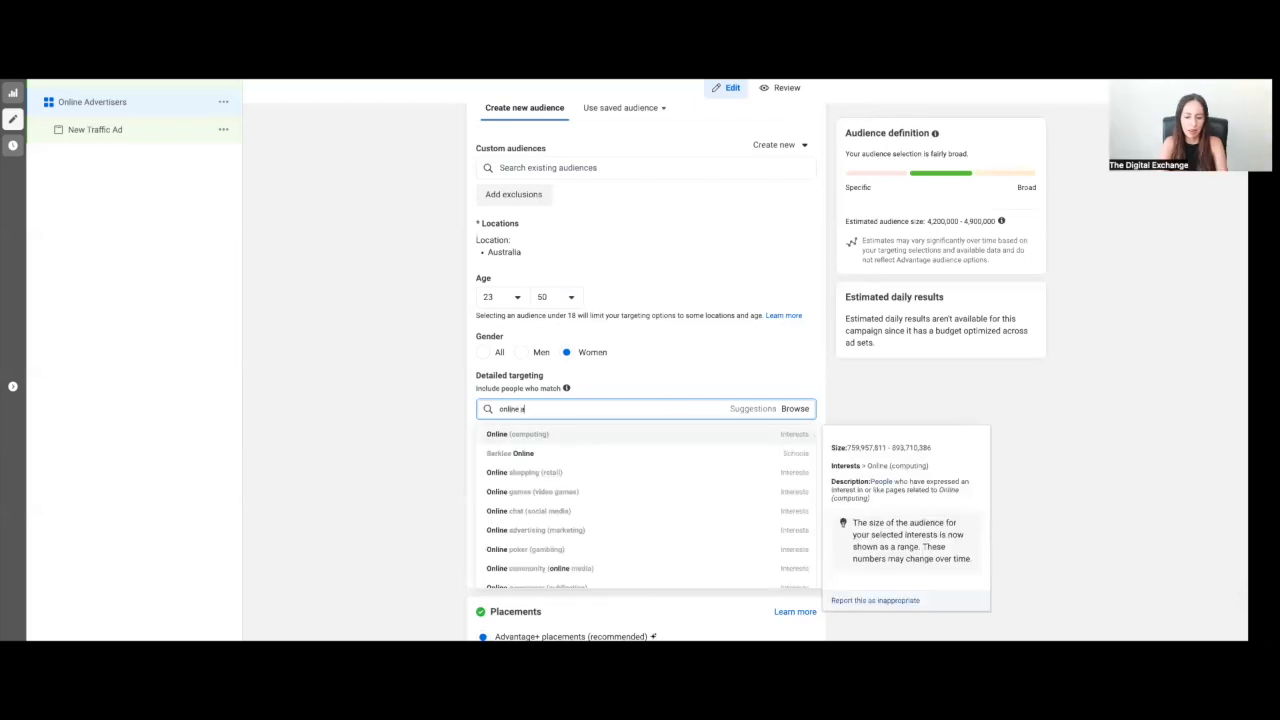
{"action": "type", "text": "dverti"}
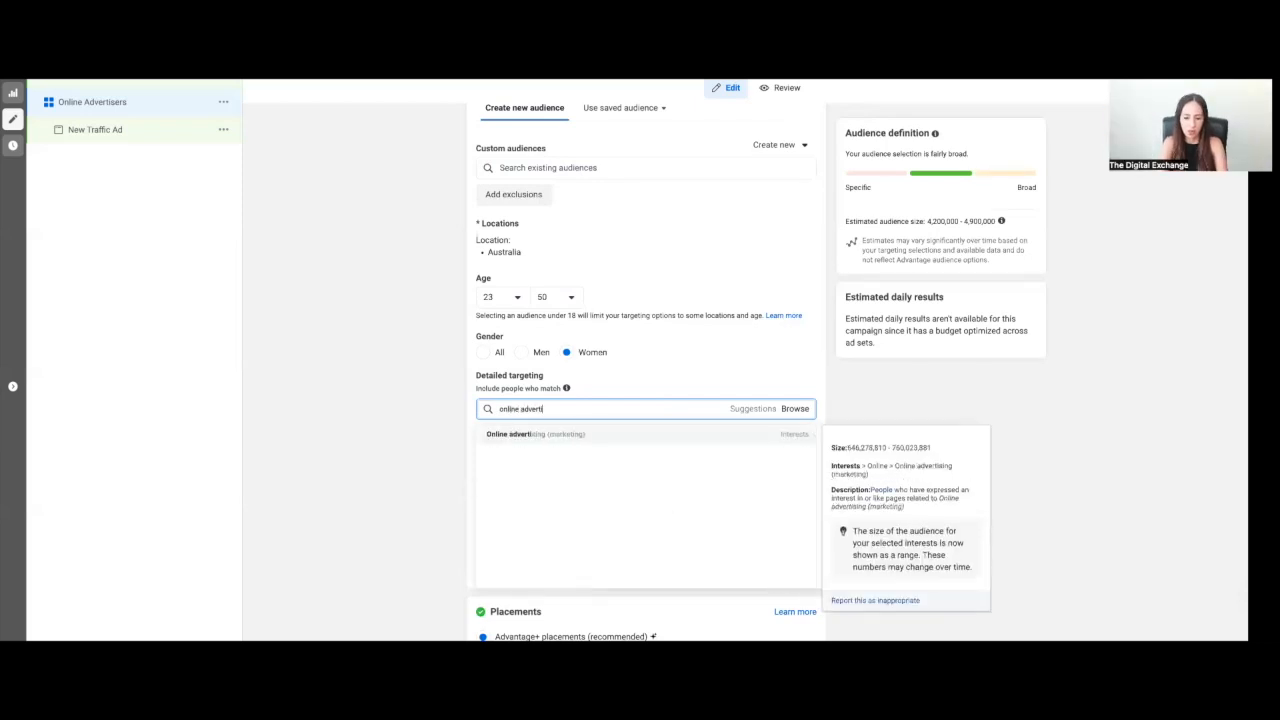
{"action": "left_click", "coordinate": [560, 434]}
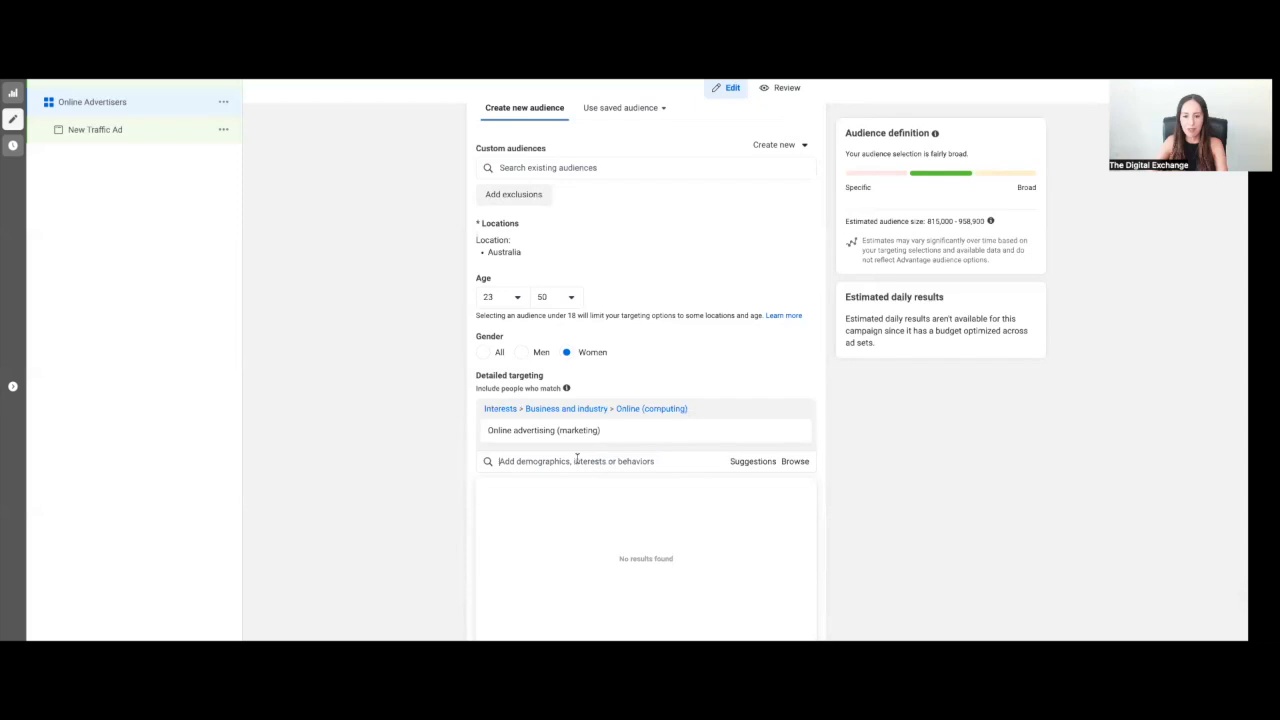
{"action": "mouse_move", "coordinate": [524, 438]}
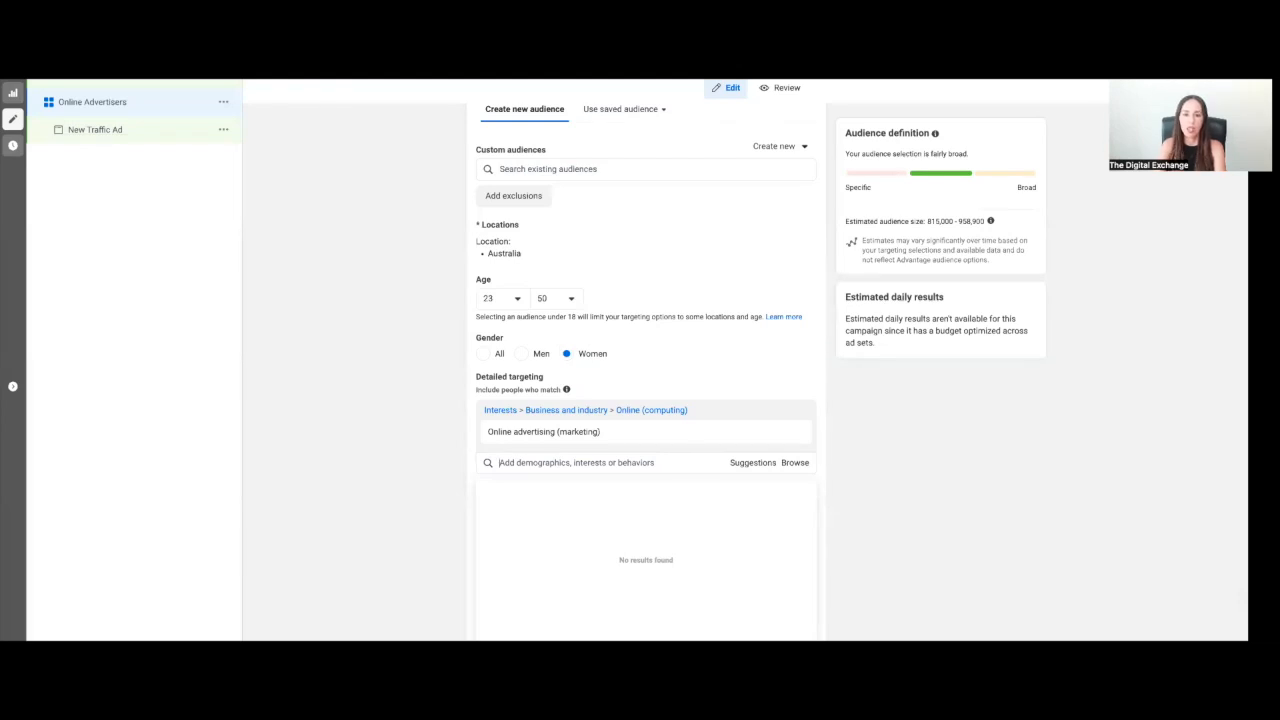
{"action": "scroll", "coordinate": [729, 414], "scroll_direction": "down", "scroll_amount": 2}
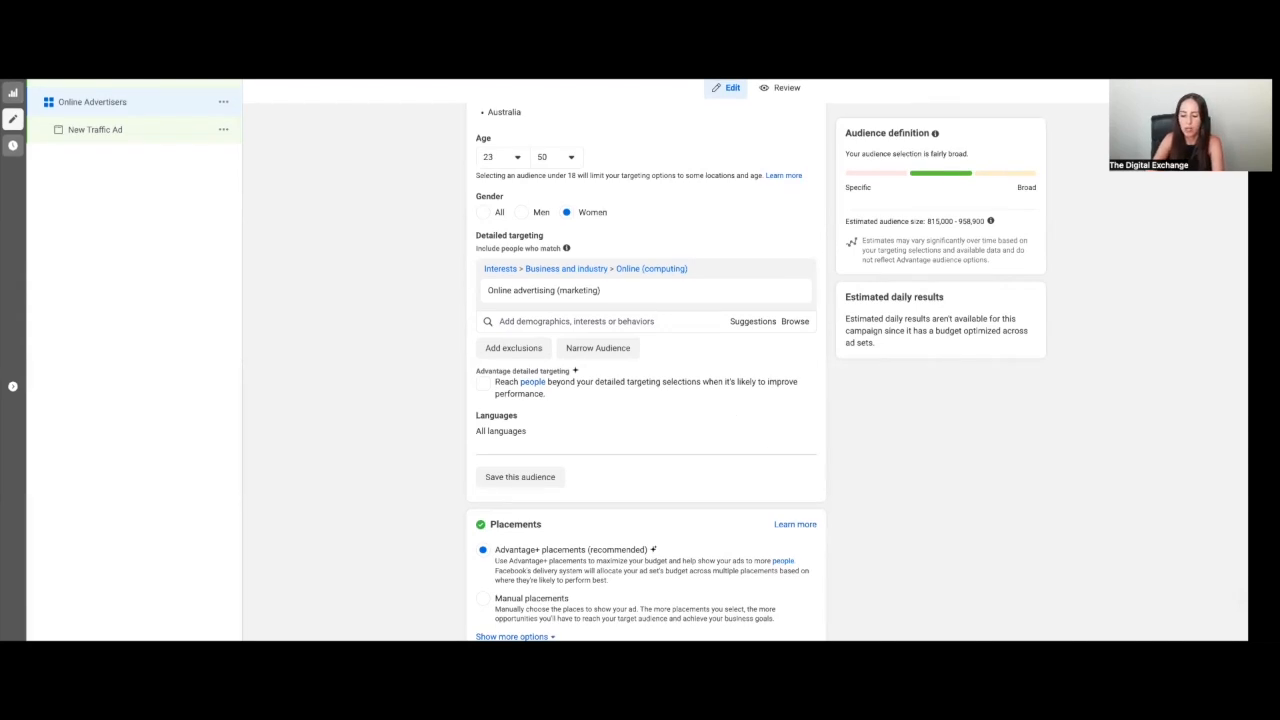
{"action": "left_click", "coordinate": [577, 322]}
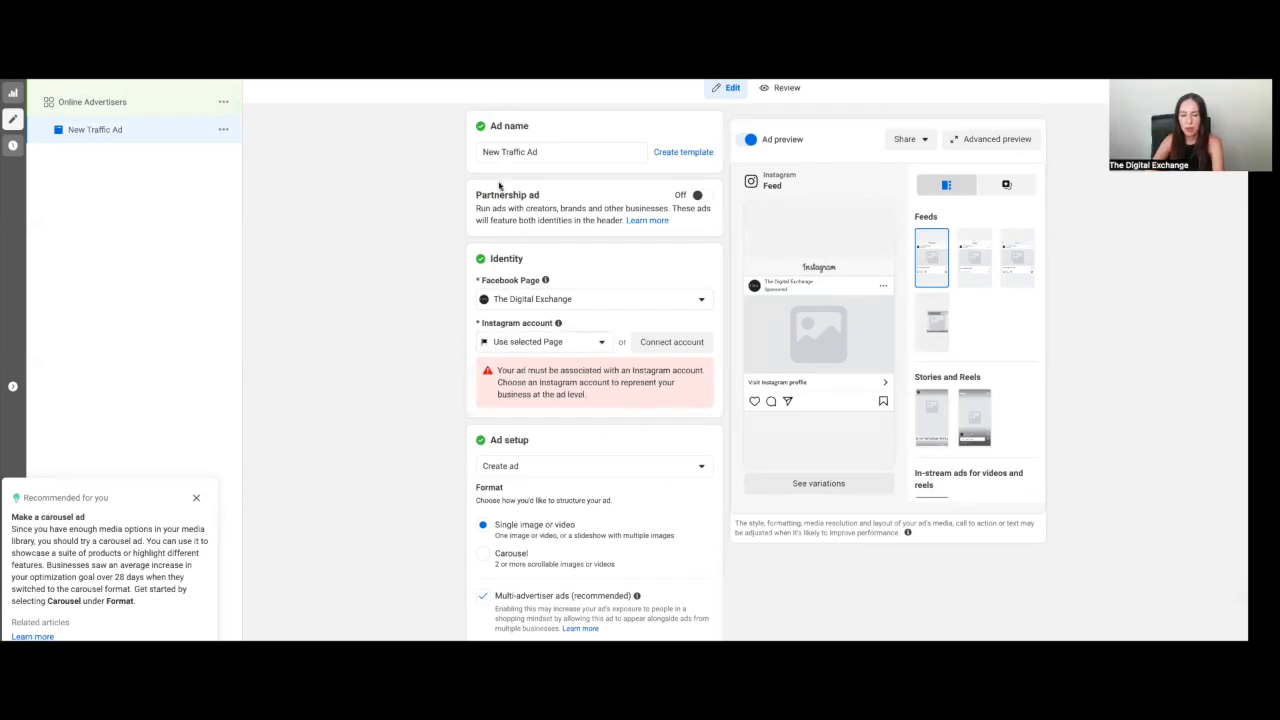
Rename the traffic ad as "Image 1"
{"action": "triple_click", "coordinate": [536, 153]}
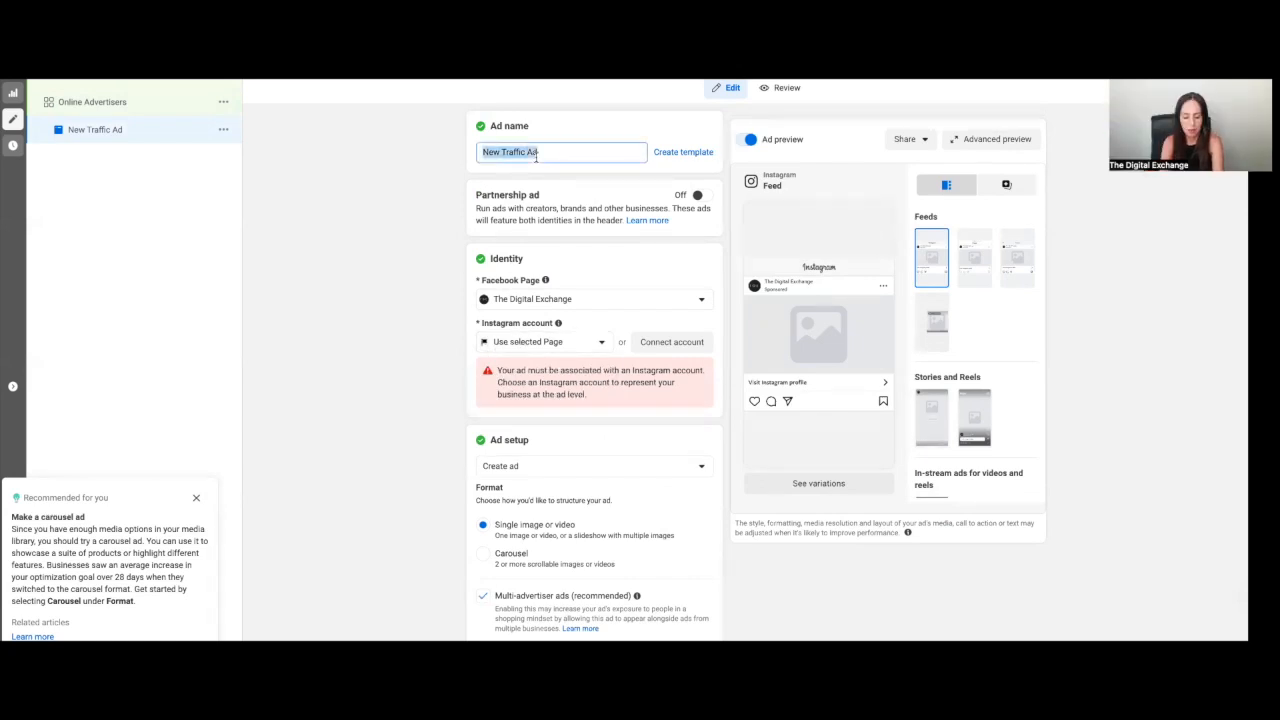
{"action": "type", "text": "lam"}
{"action": "key", "text": "BackSpace"}
{"action": "key", "text": "BackSpace"}
{"action": "key", "text": "BackSpace"}
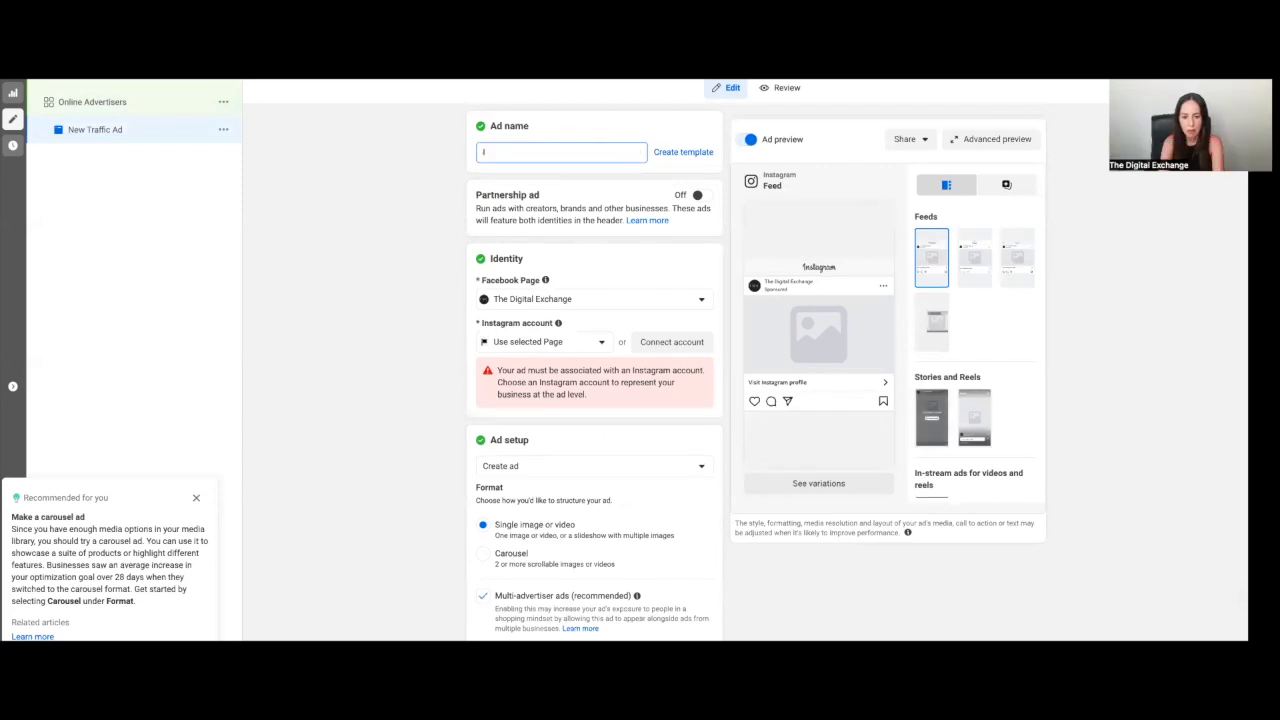
{"action": "type", "text": "Image 1"}
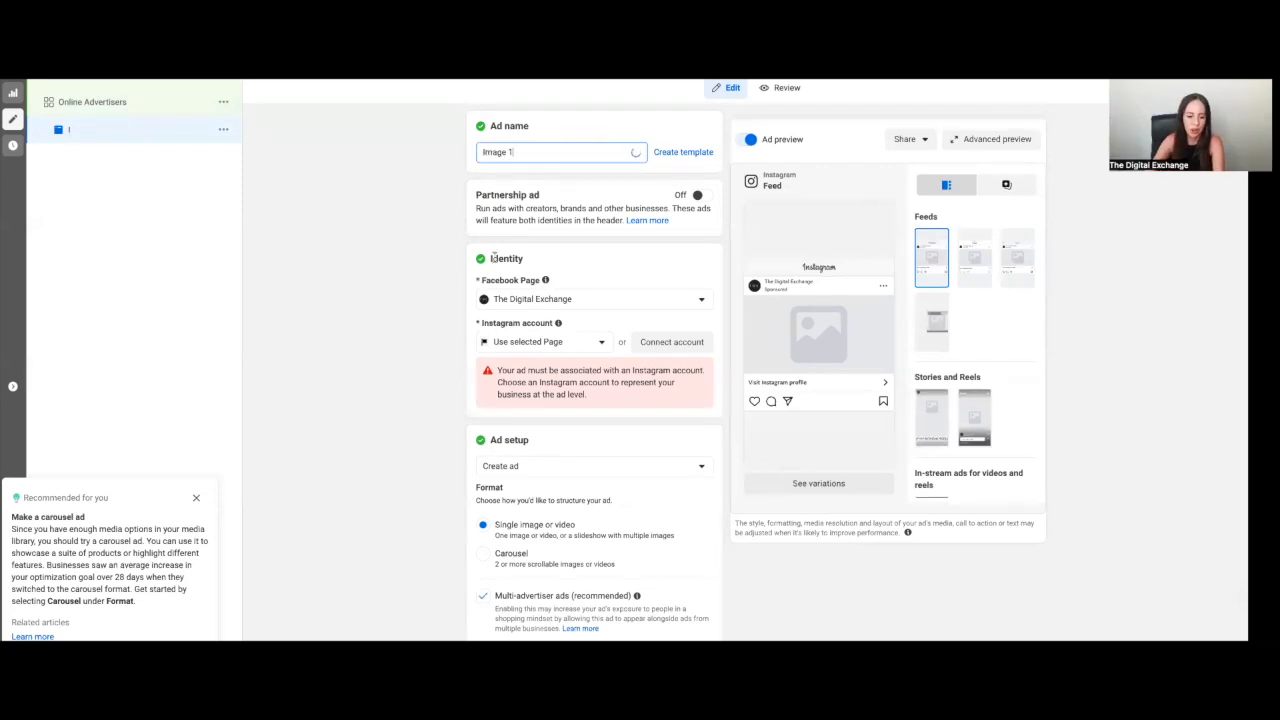
Dismiss the carousel ad recommendation and set the ad's Instagram account to thedigitalexchange.co
{"action": "left_click", "coordinate": [197, 499]}
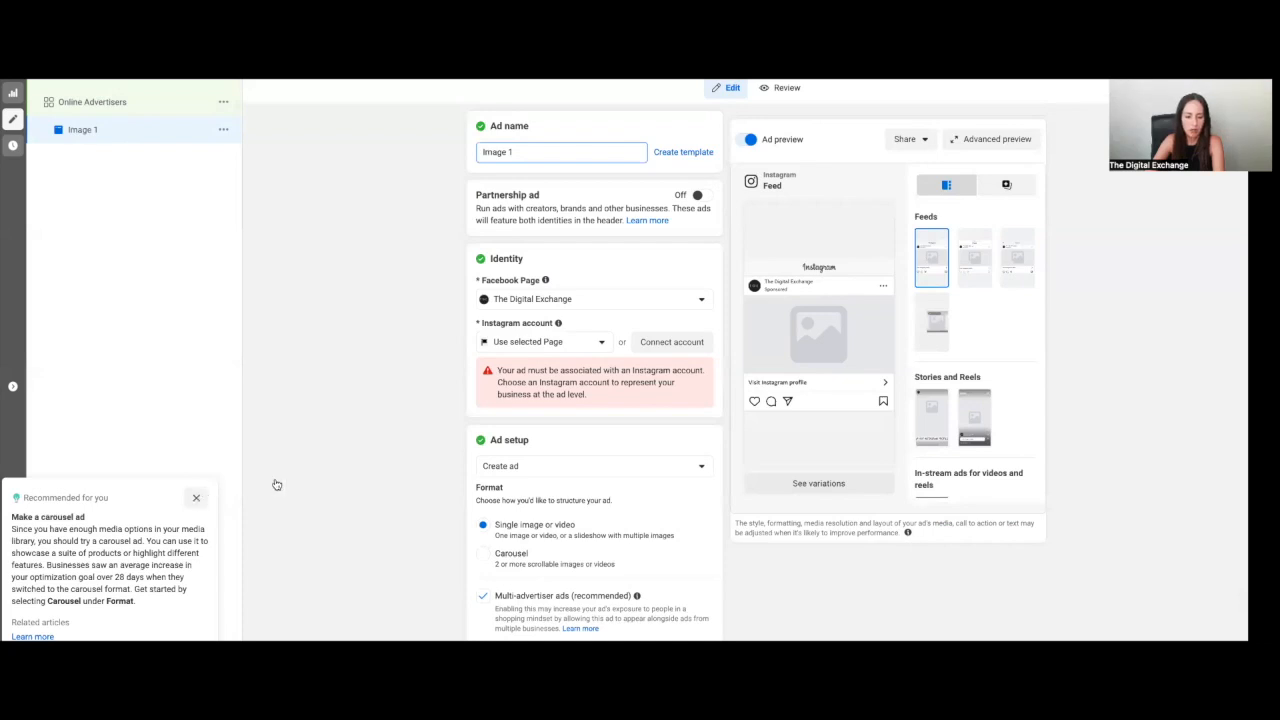
{"action": "left_click", "coordinate": [560, 347]}
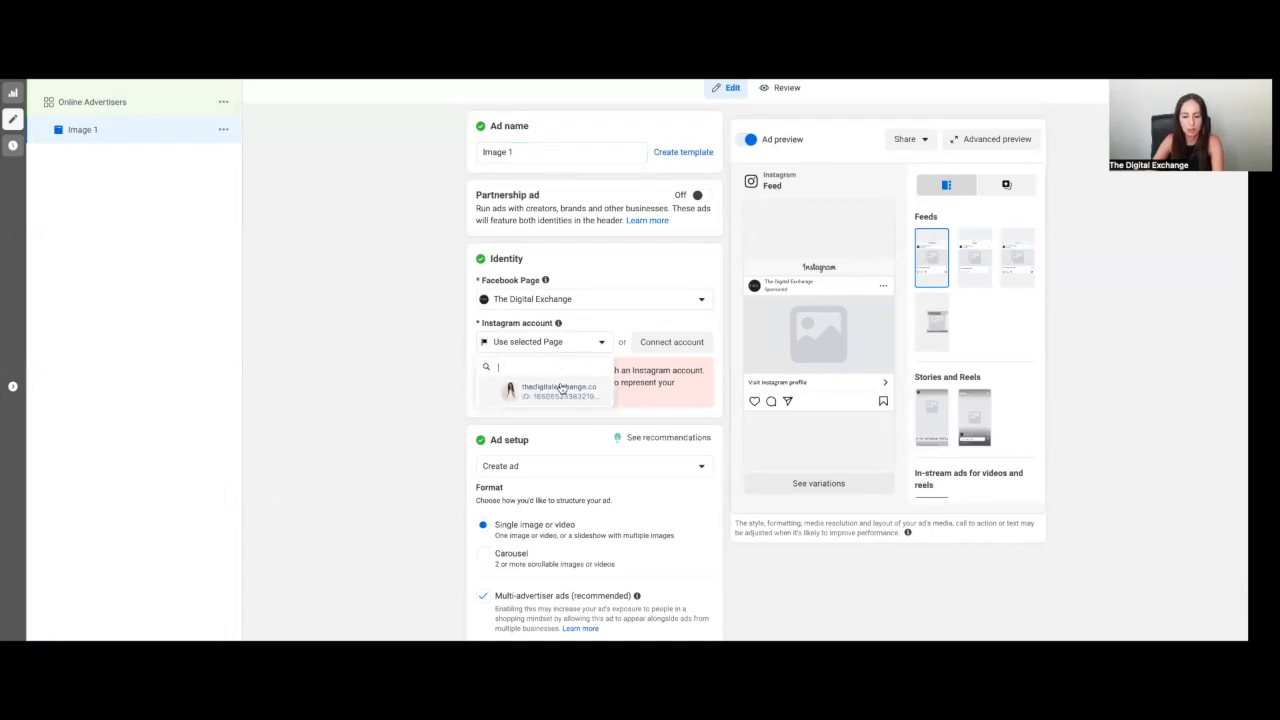
{"action": "left_click", "coordinate": [558, 389]}
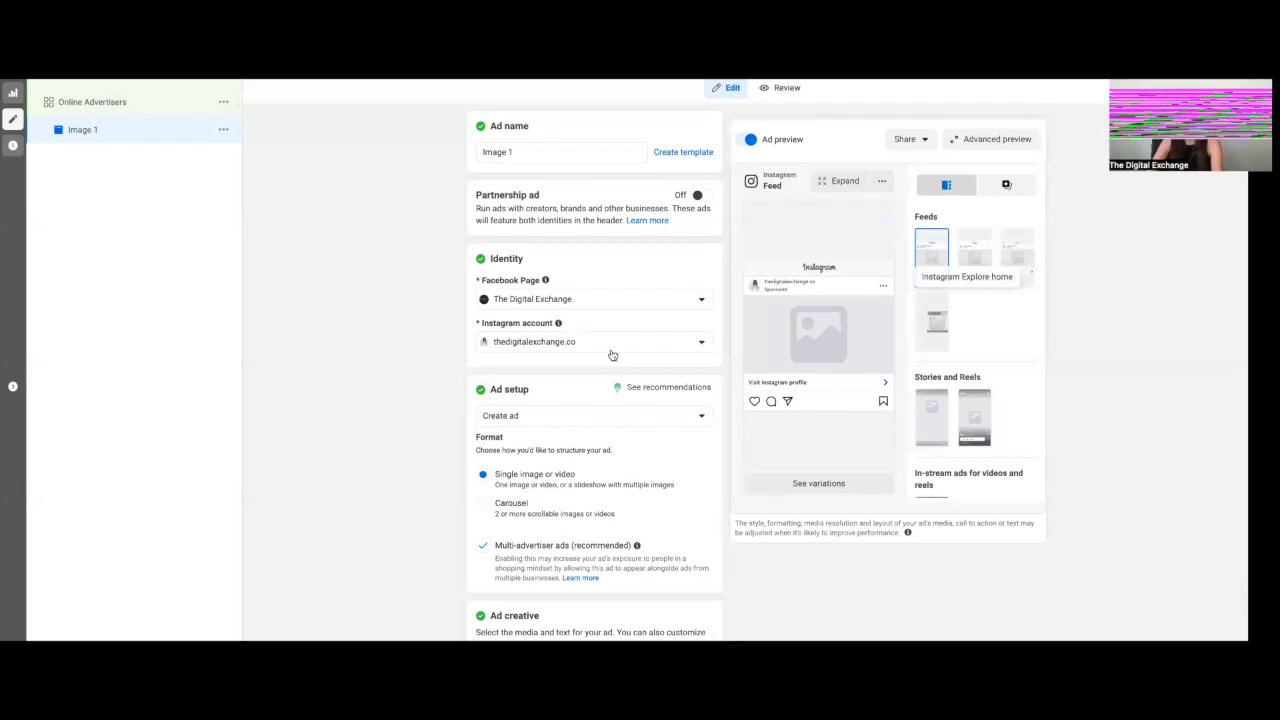
Add the 1280 × 854 account image of the two women as the media for the Image 1 ad
{"action": "scroll", "coordinate": [560, 358], "scroll_direction": "down", "scroll_amount": 2}
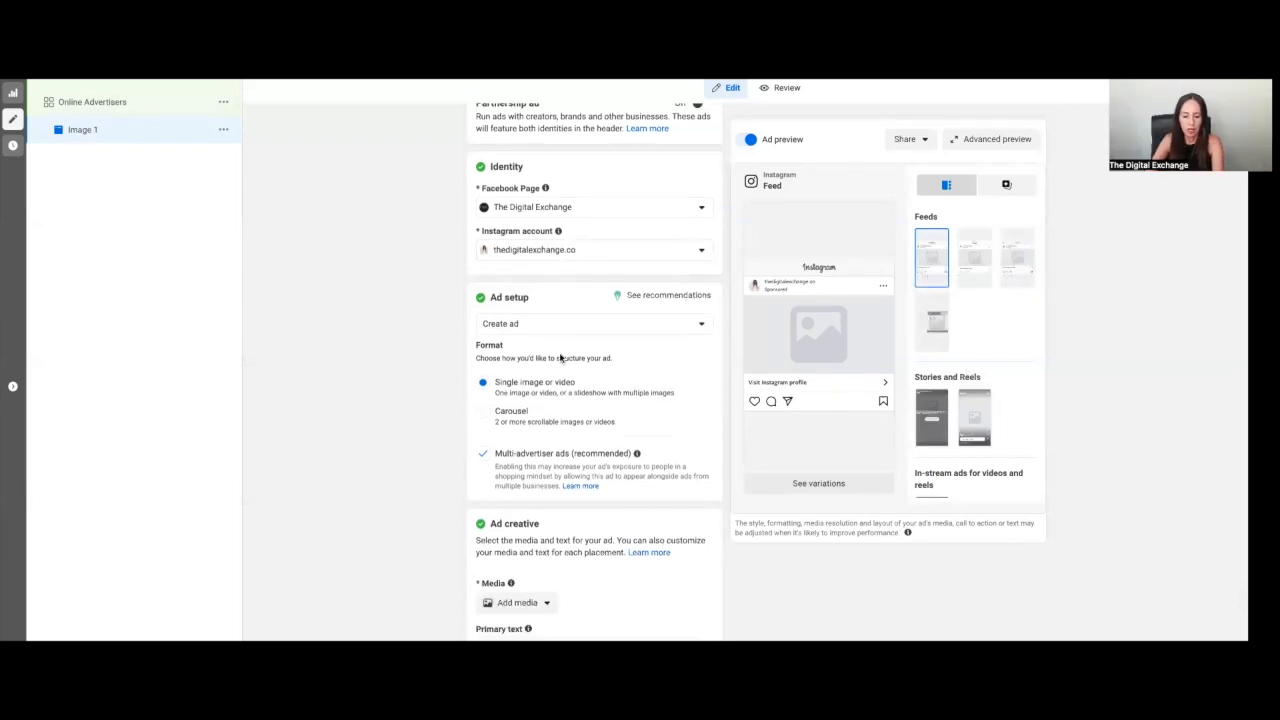
{"action": "scroll", "coordinate": [560, 358], "scroll_direction": "down", "scroll_amount": 3}
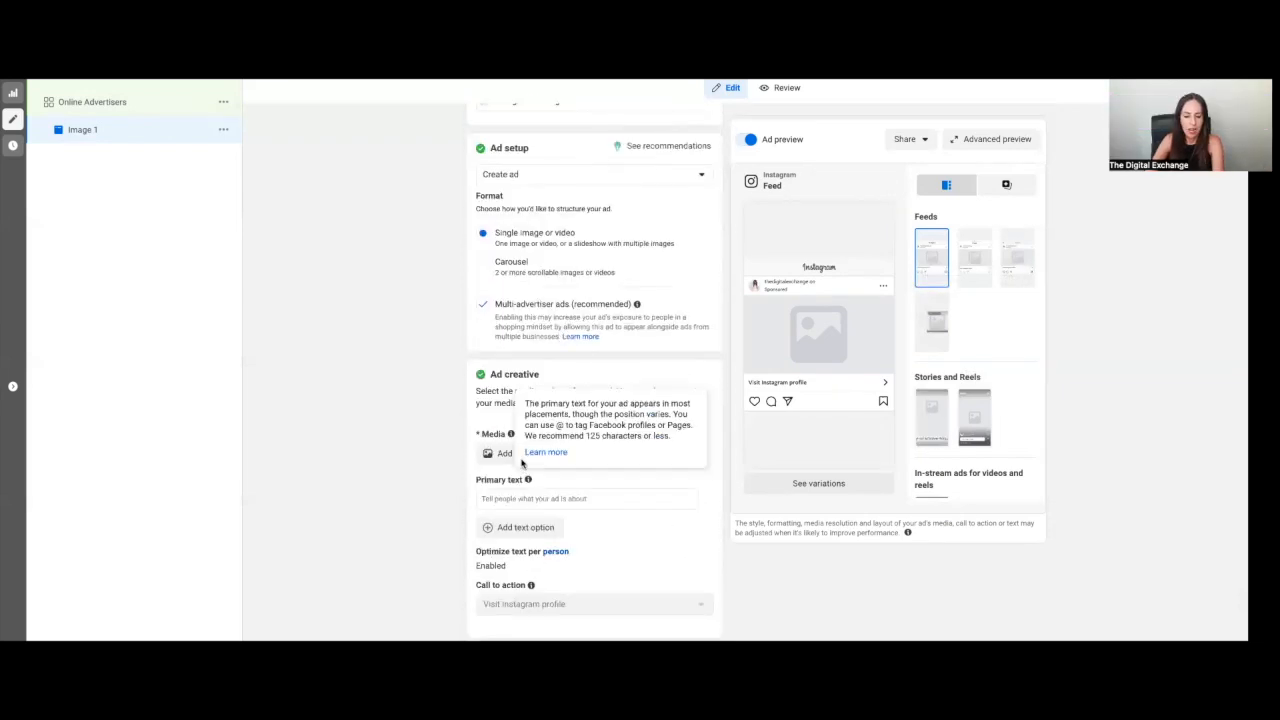
{"action": "left_click", "coordinate": [505, 454]}
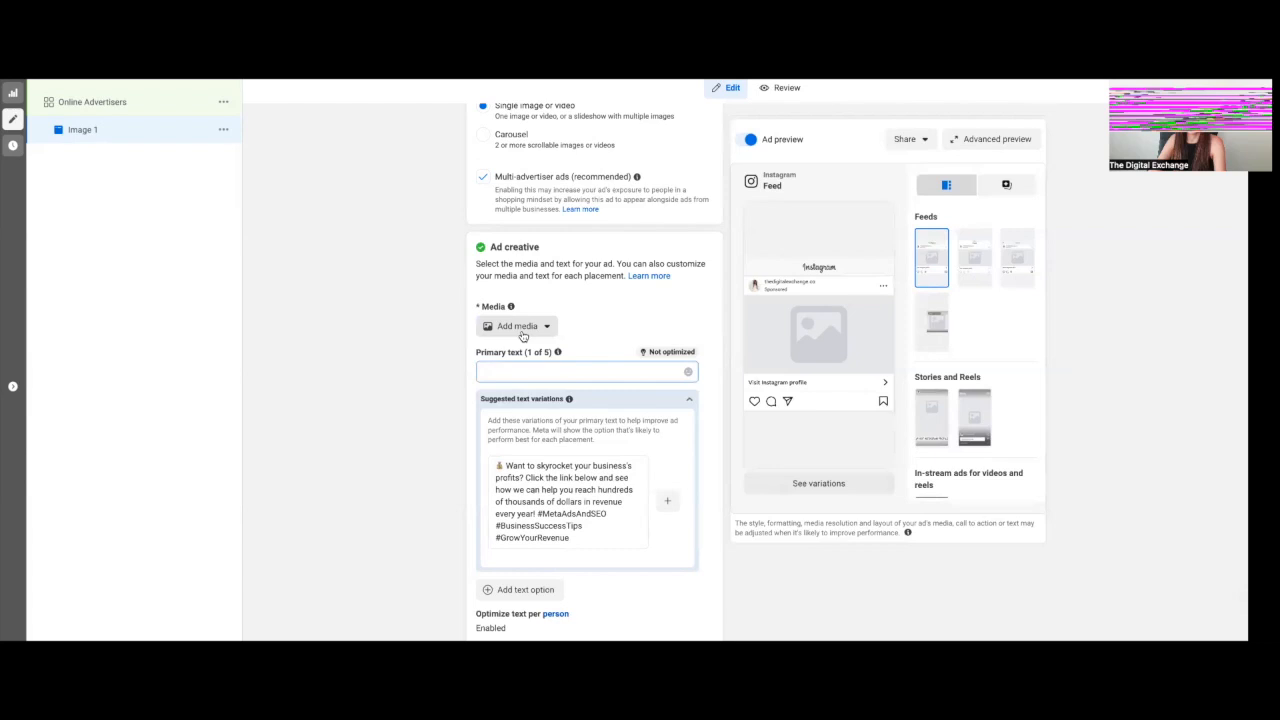
{"action": "left_click", "coordinate": [522, 332]}
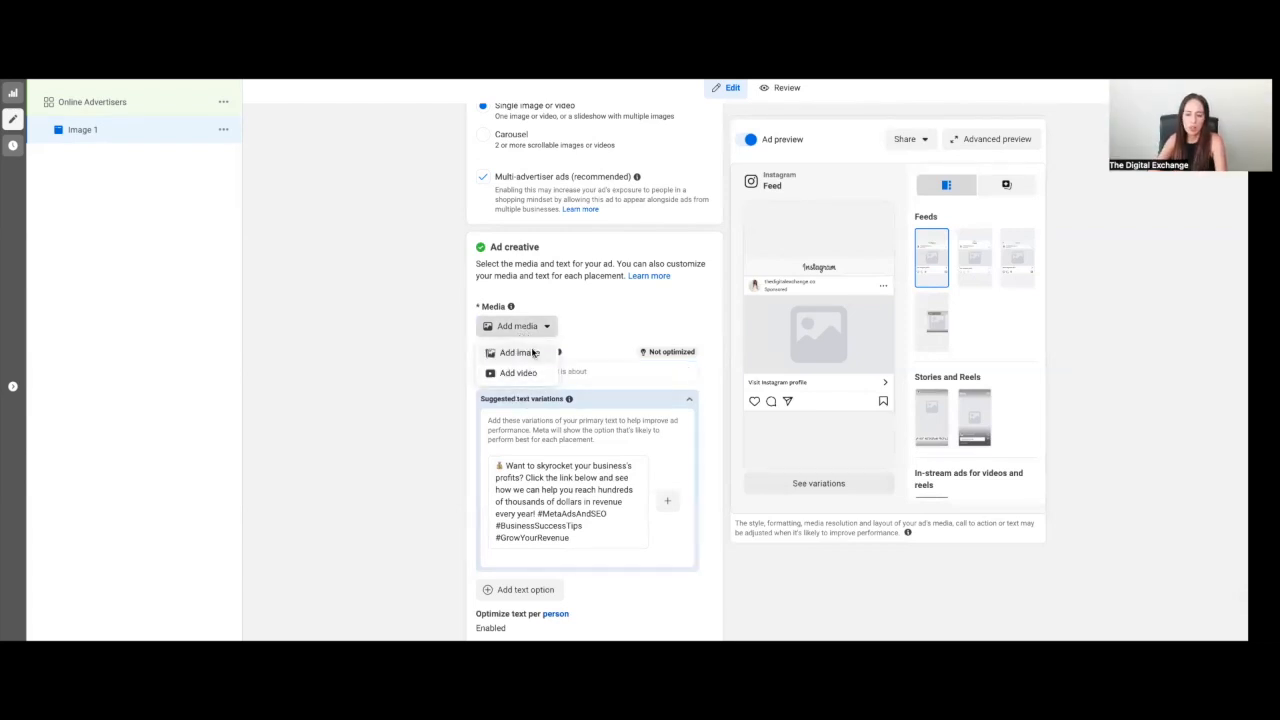
{"action": "left_click", "coordinate": [535, 353]}
{"action": "left_click", "coordinate": [425, 231]}
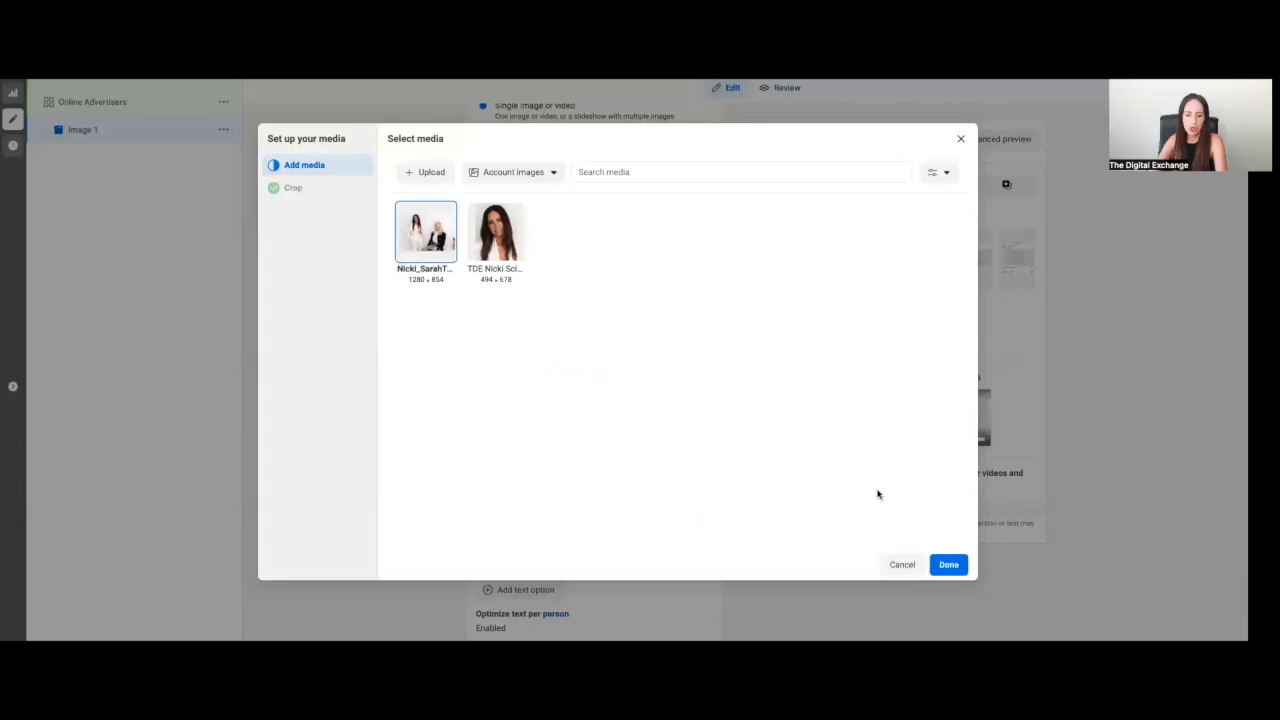
{"action": "left_click", "coordinate": [948, 564]}
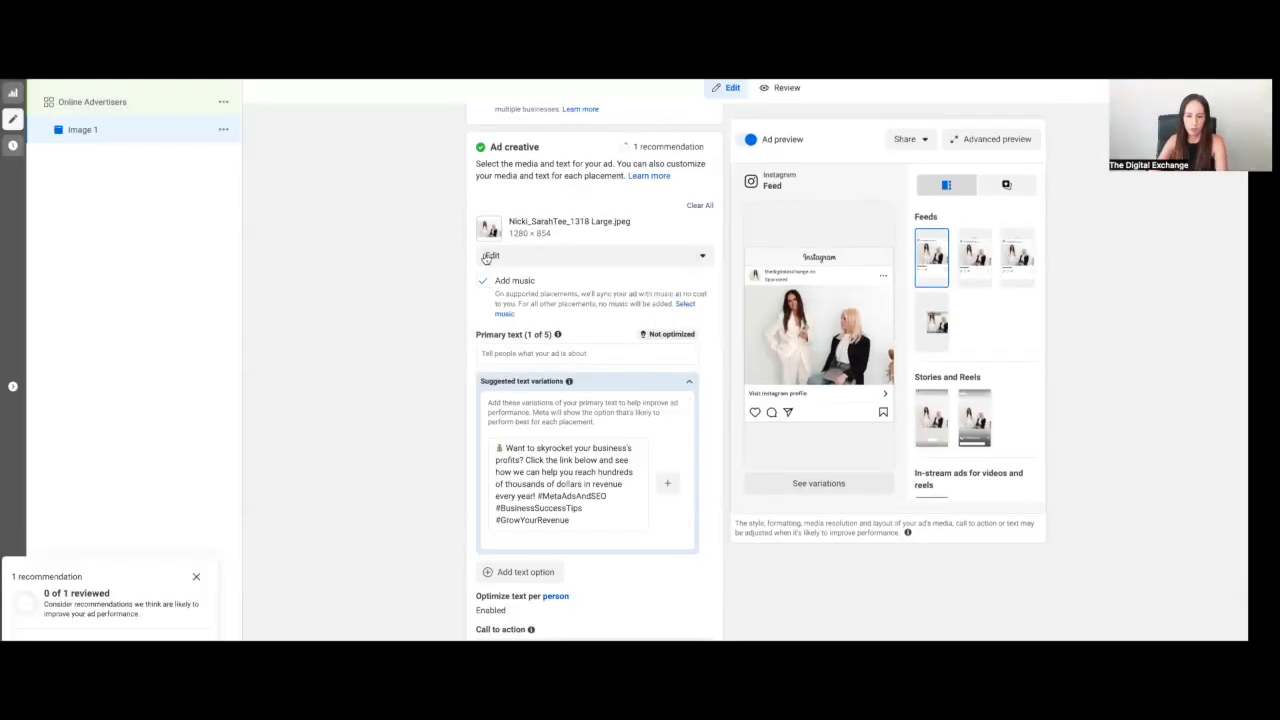
Crop the ad image to a 1:1 square of about 585 × 585 around the standing woman in the white suit and save it
{"action": "left_click", "coordinate": [556, 254]}
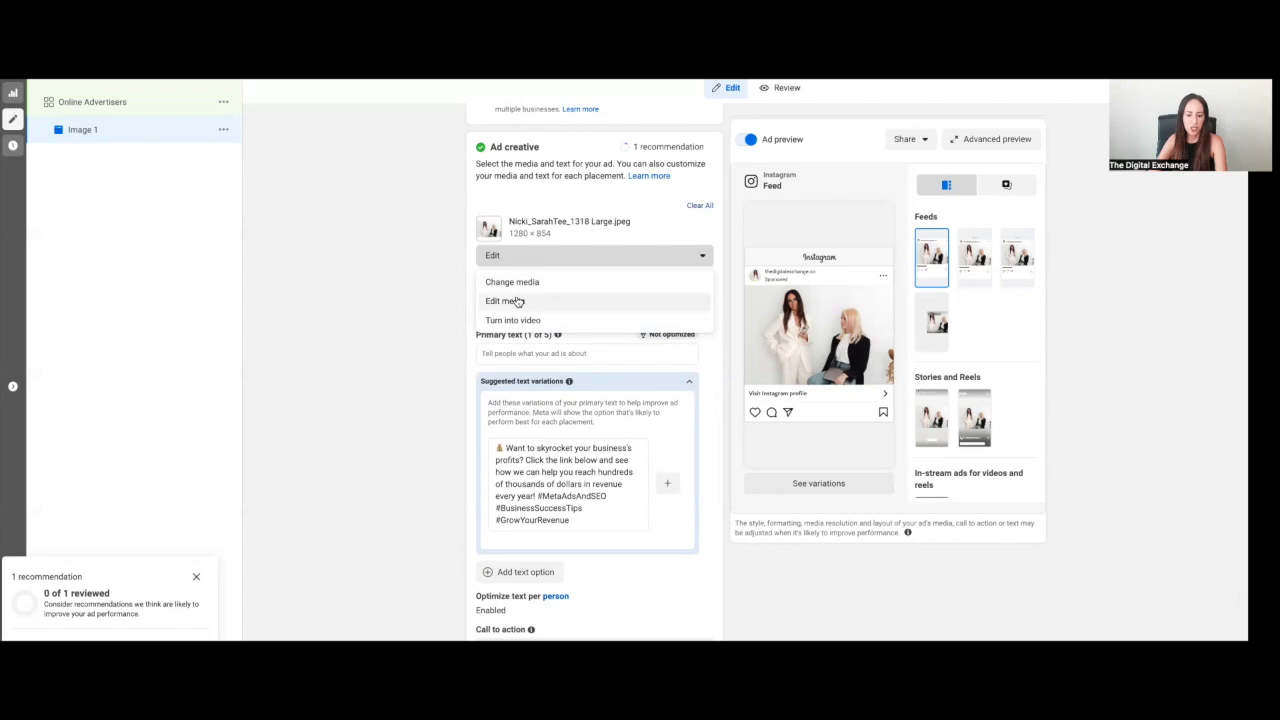
{"action": "left_click", "coordinate": [515, 300]}
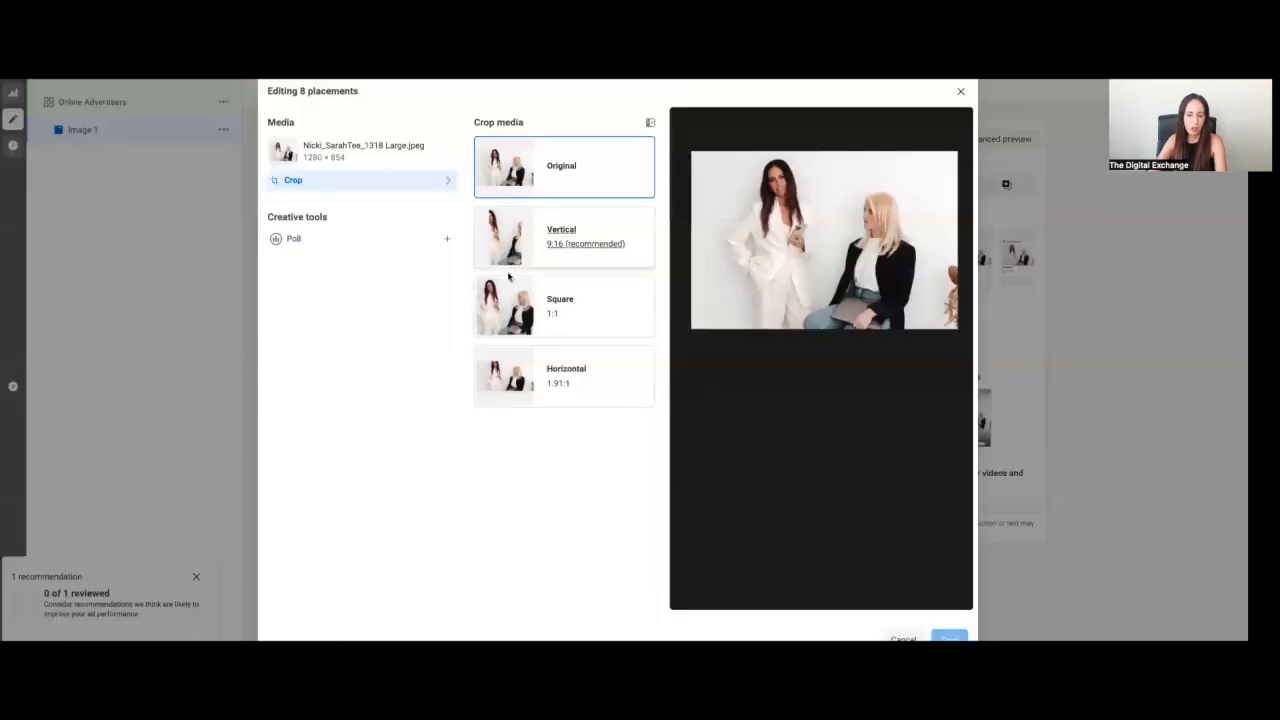
{"action": "left_click", "coordinate": [512, 298]}
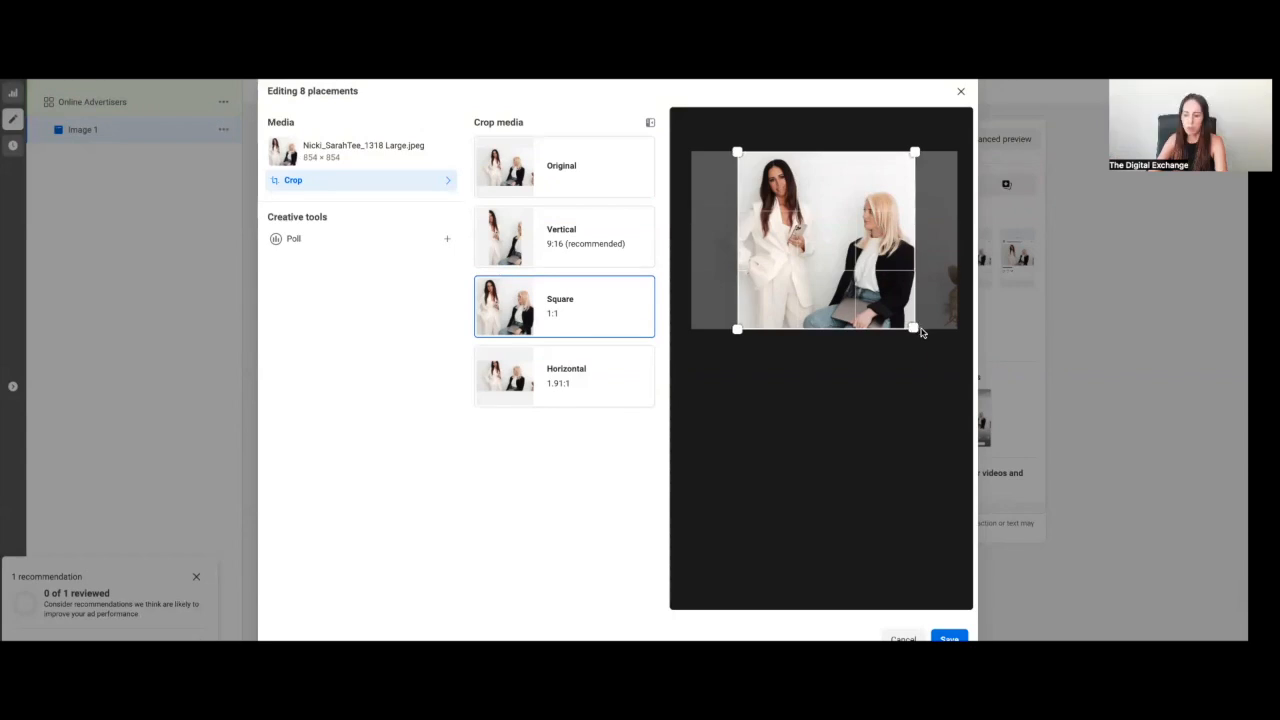
{"action": "left_click_drag", "start_coordinate": [911, 330], "coordinate": [842, 292]}
{"action": "left_click_drag", "start_coordinate": [790, 234], "coordinate": [770, 231]}
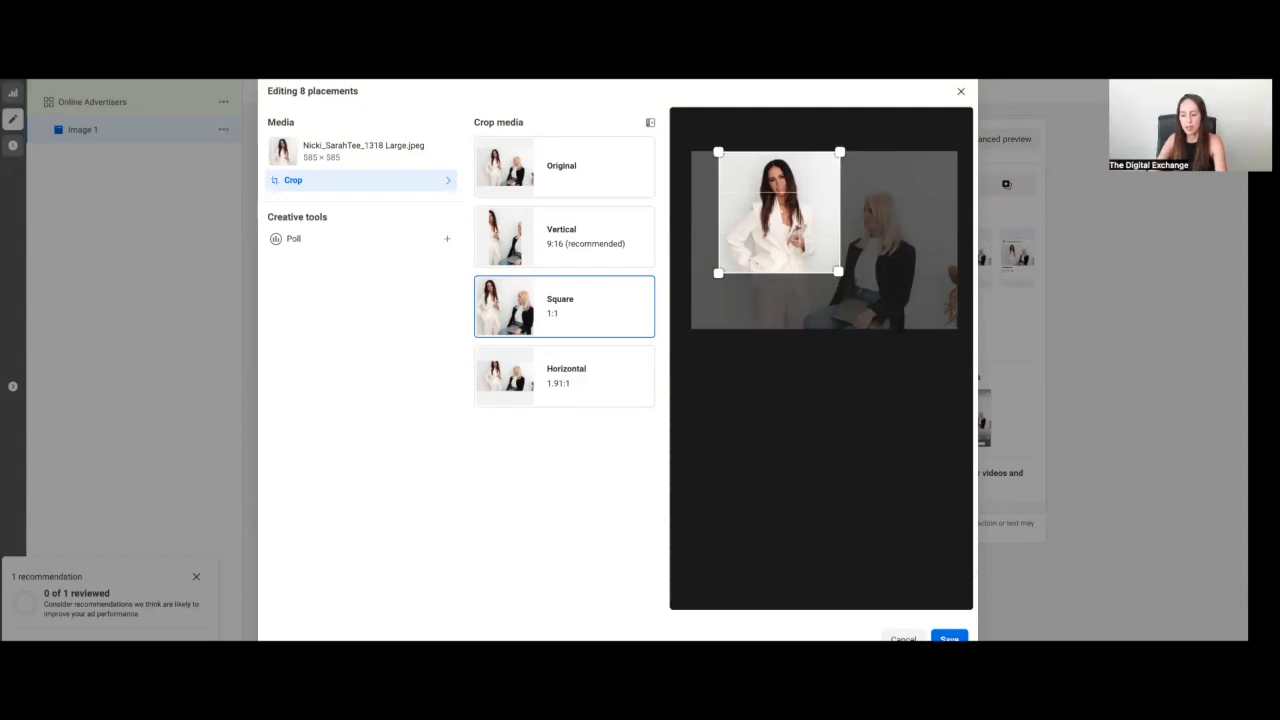
{"action": "left_click", "coordinate": [949, 639]}
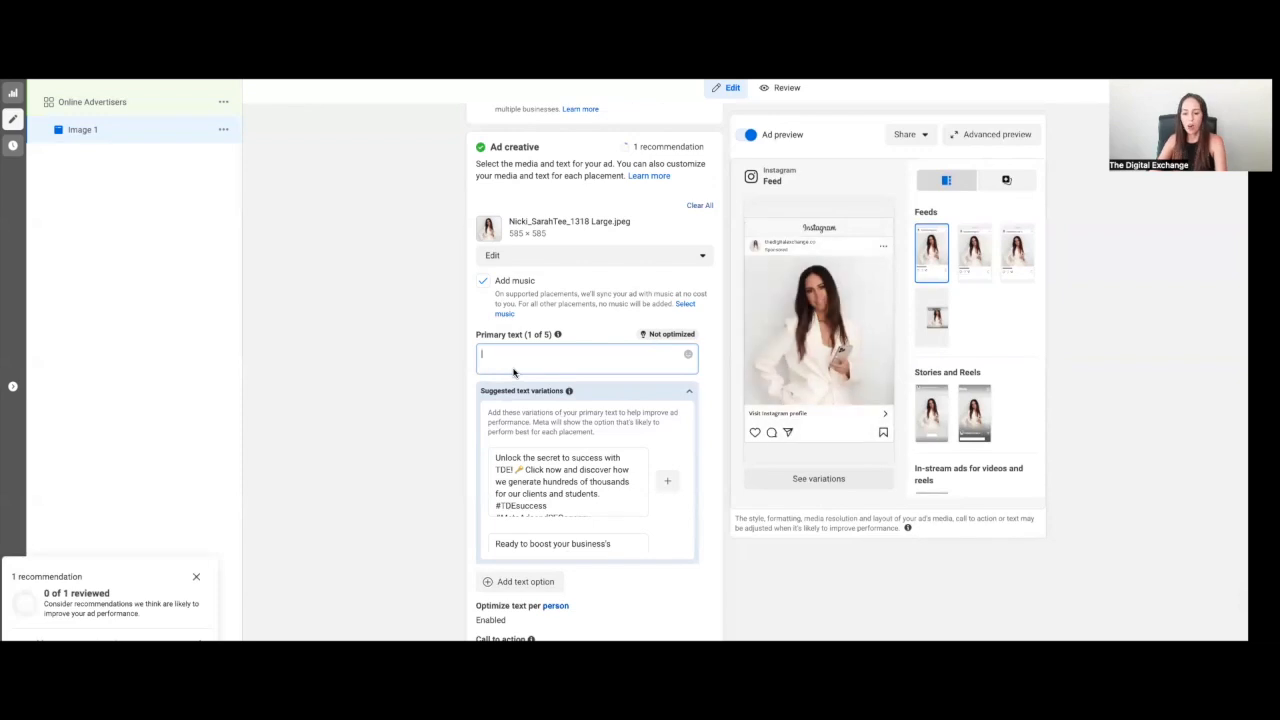
Enter primary text introducing the director of TDE, a Meta Ads and SEO agency, and inviting readers to click through to the profile, without a leading blank line
{"action": "type", "text": "My name is Nicki, I am the director of the TDE which is a Meta Ads and SEO agency generating hundreds of thousands of dollars every year with what we do for our clients and students.  If you want to see how we do it, click on the link below and that will take you through to our profile."}
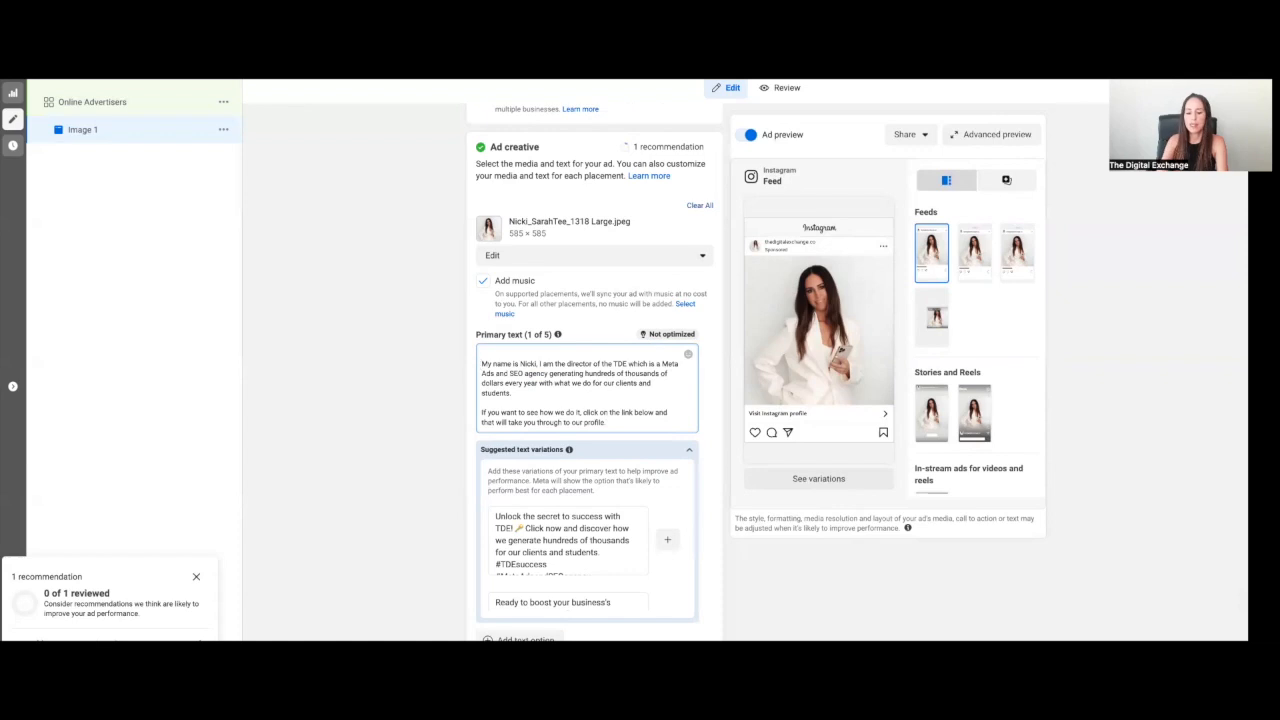
{"action": "left_click", "coordinate": [482, 358]}
{"action": "key", "text": "BackSpace"}
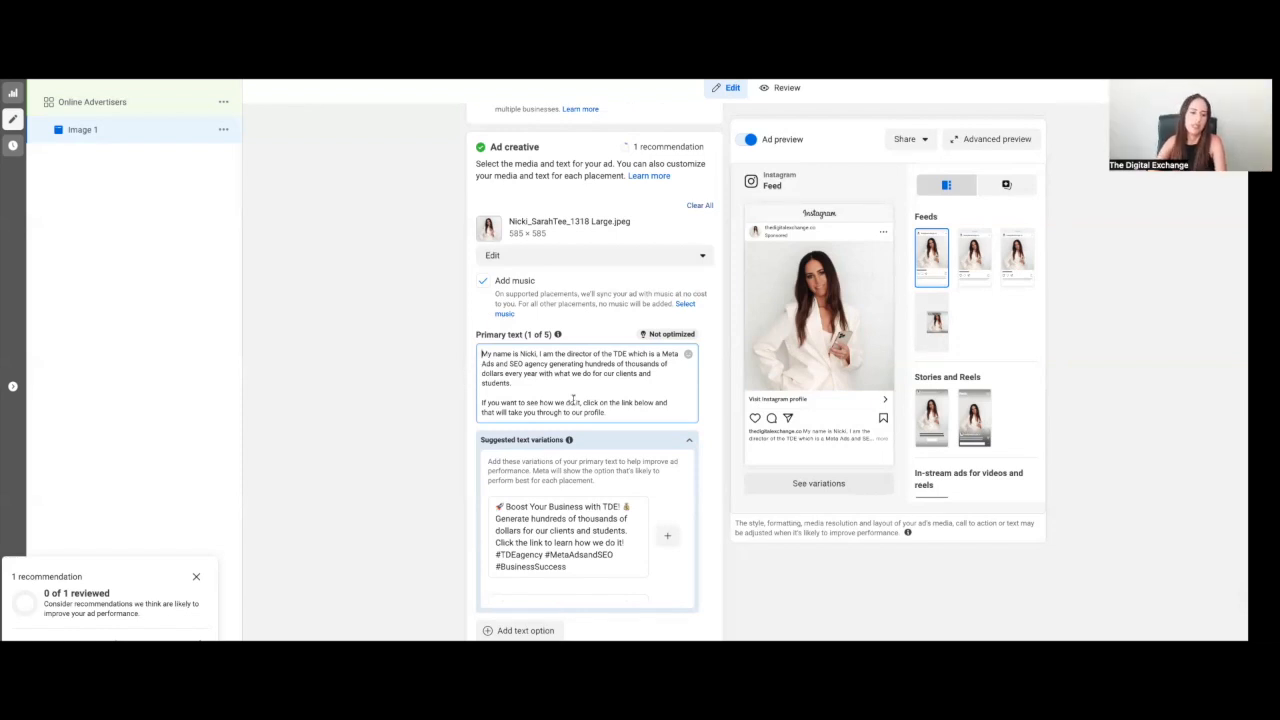
Duplicate the Image 1 ad once within the original campaign and rename the copy "Image 2"
{"action": "left_click", "coordinate": [223, 130]}
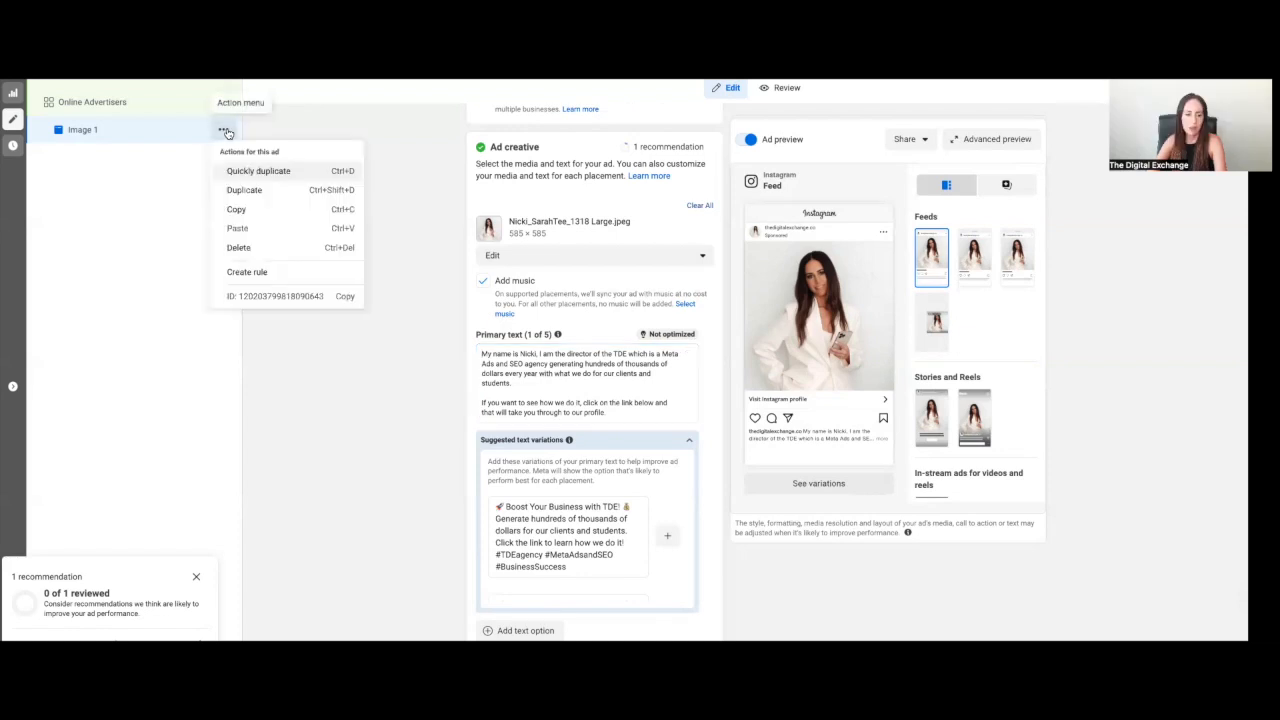
{"action": "left_click", "coordinate": [244, 190]}
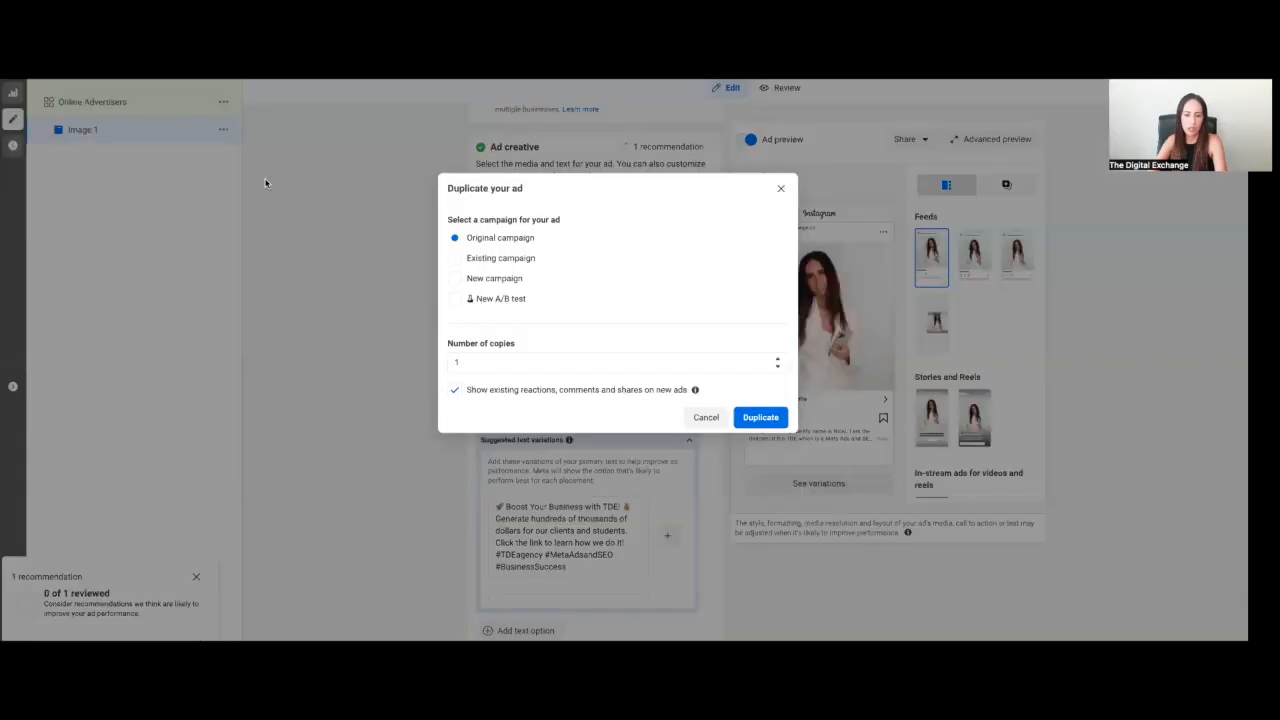
{"action": "left_click", "coordinate": [762, 418]}
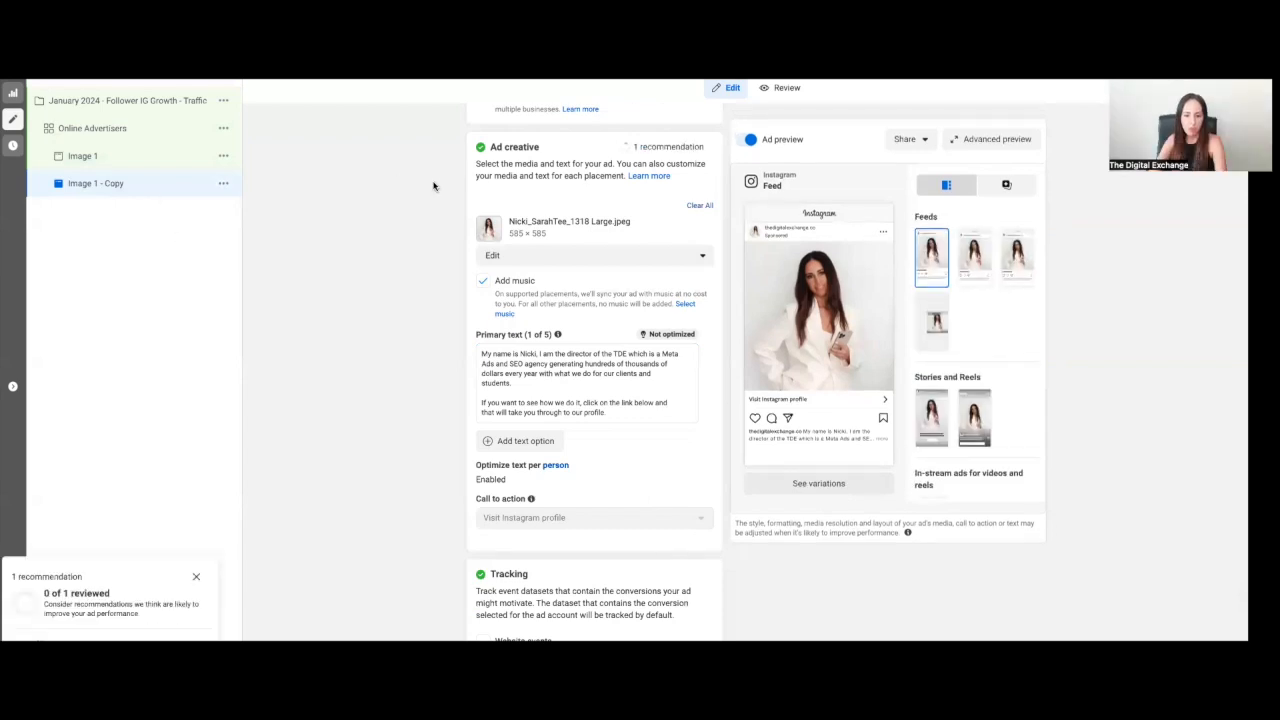
{"action": "scroll", "coordinate": [500, 170], "scroll_direction": "up", "scroll_amount": 5}
{"action": "left_click_drag", "start_coordinate": [508, 150], "coordinate": [558, 152]}
{"action": "type", "text": "2"}
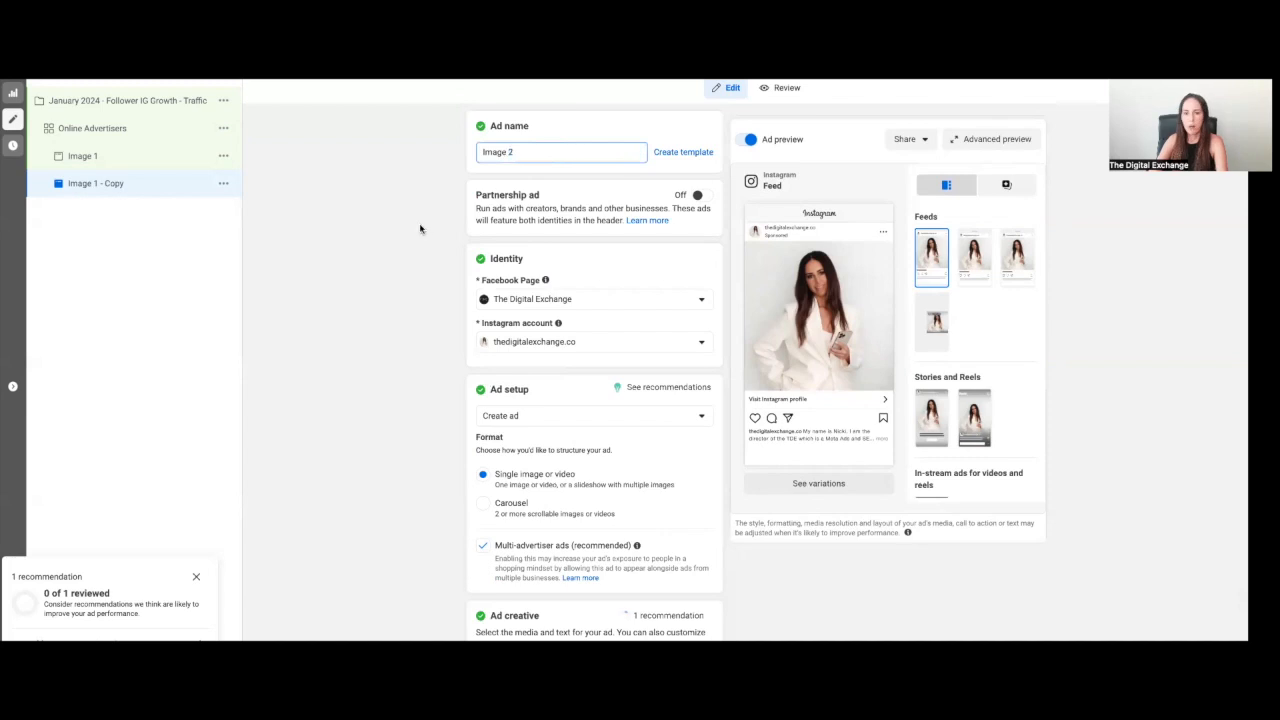
Replace the Image 2 ad's media with a newly uploaded 854 × 1280 portrait photo
{"action": "scroll", "coordinate": [405, 231], "scroll_direction": "down", "scroll_amount": 5}
{"action": "scroll", "coordinate": [405, 232], "scroll_direction": "down", "scroll_amount": 1}
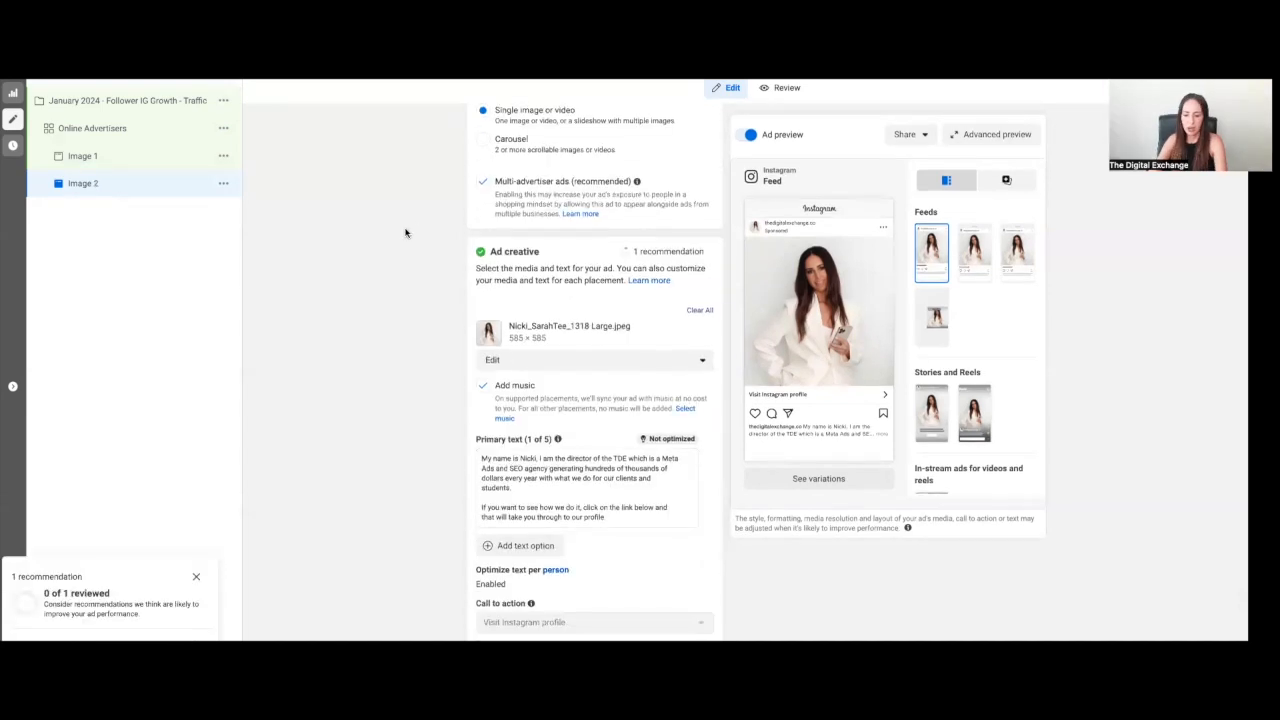
{"action": "left_click", "coordinate": [698, 311]}
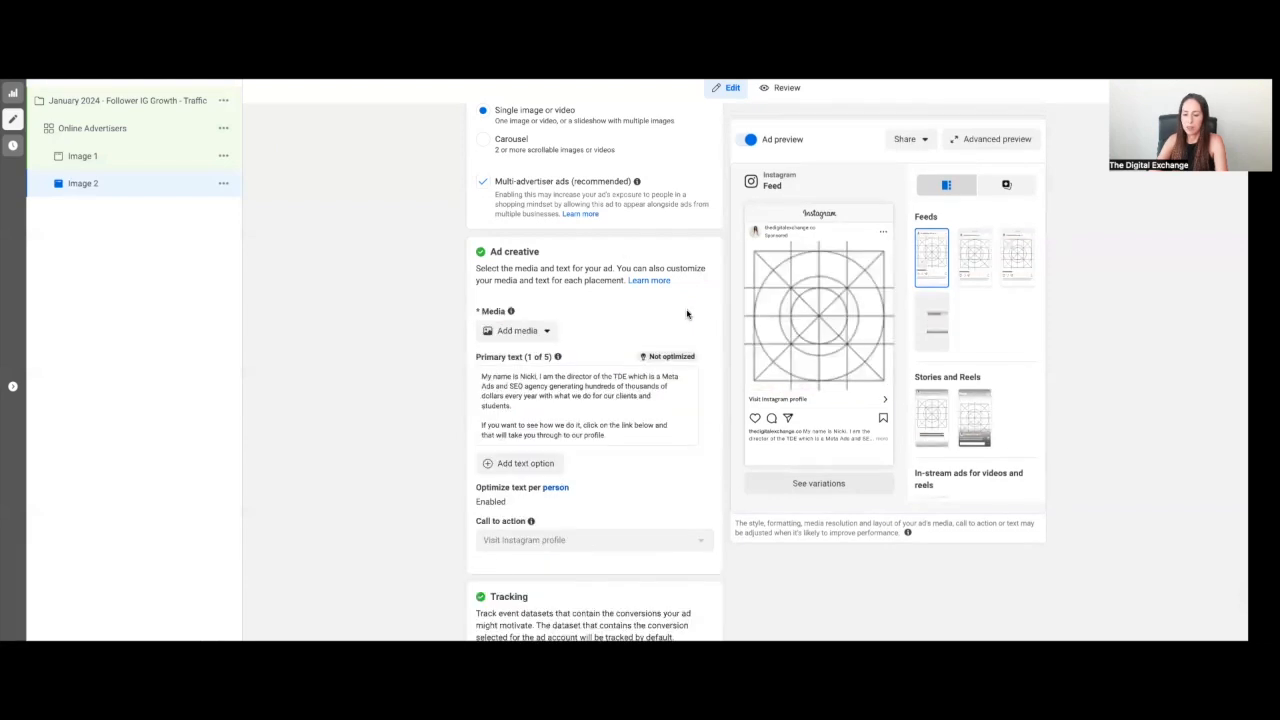
{"action": "left_click", "coordinate": [517, 331]}
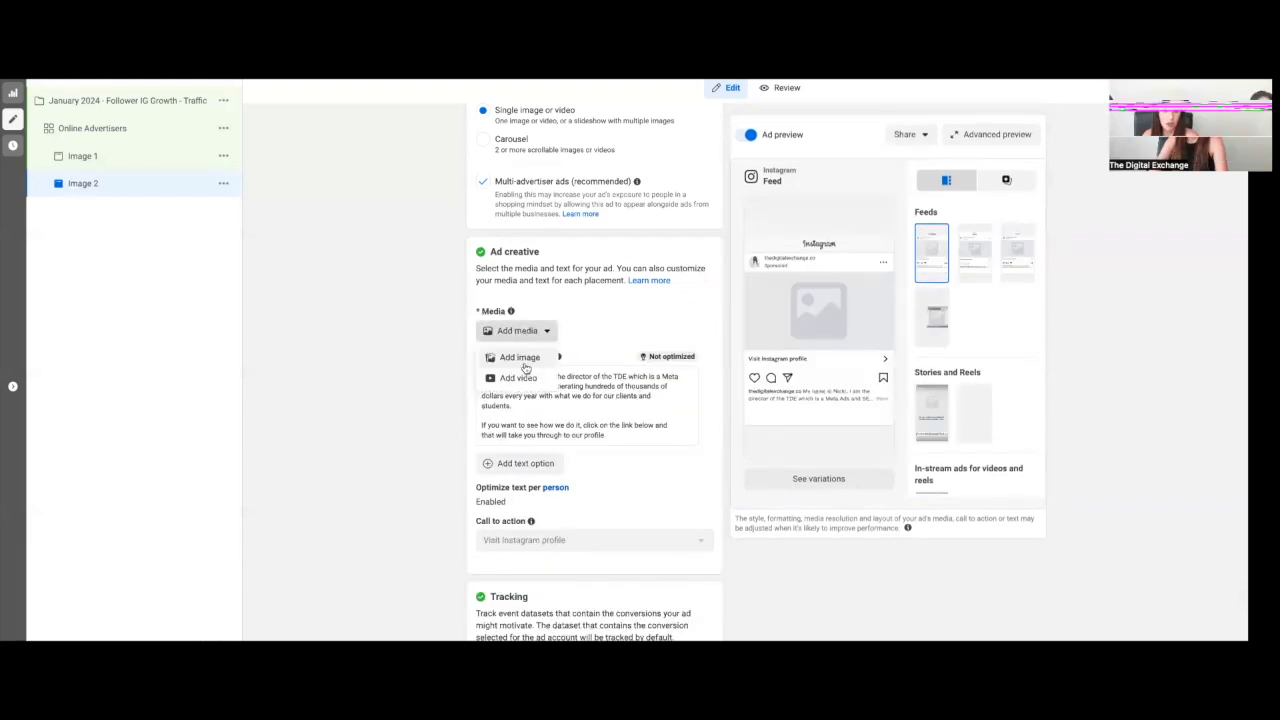
{"action": "left_click", "coordinate": [522, 360]}
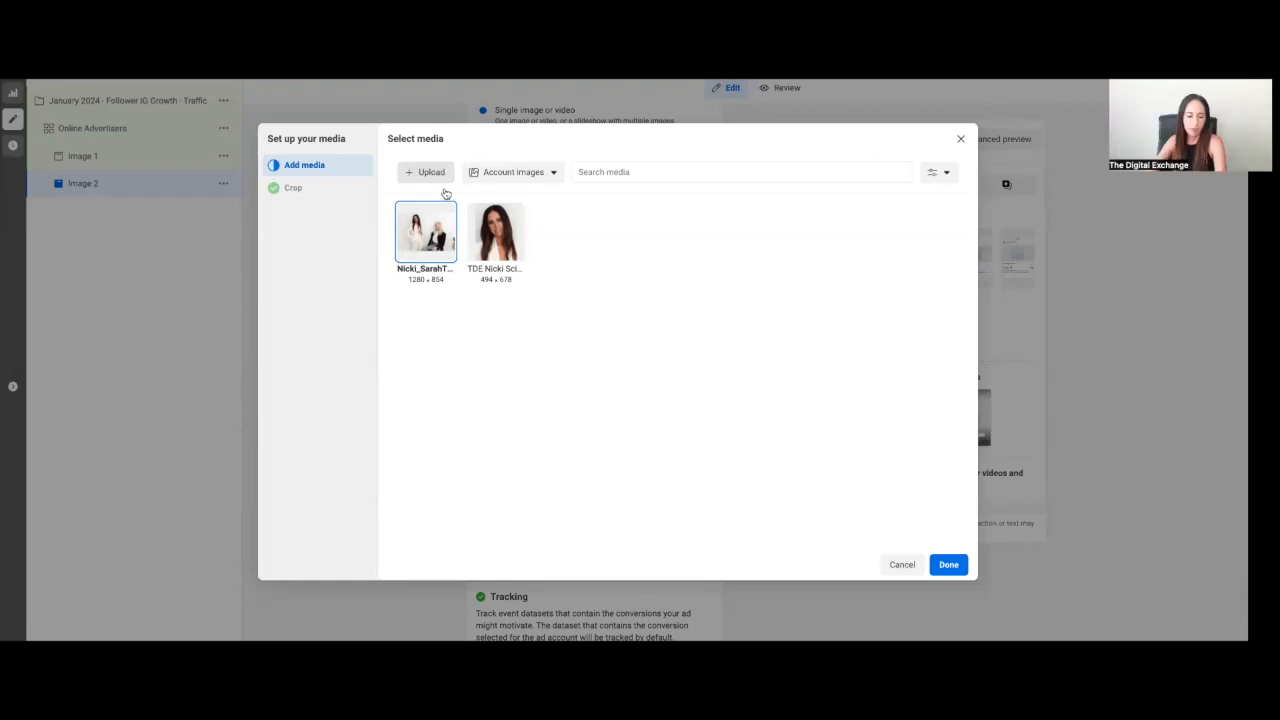
{"action": "left_click", "coordinate": [431, 172]}
{"action": "double_click", "coordinate": [309, 169]}
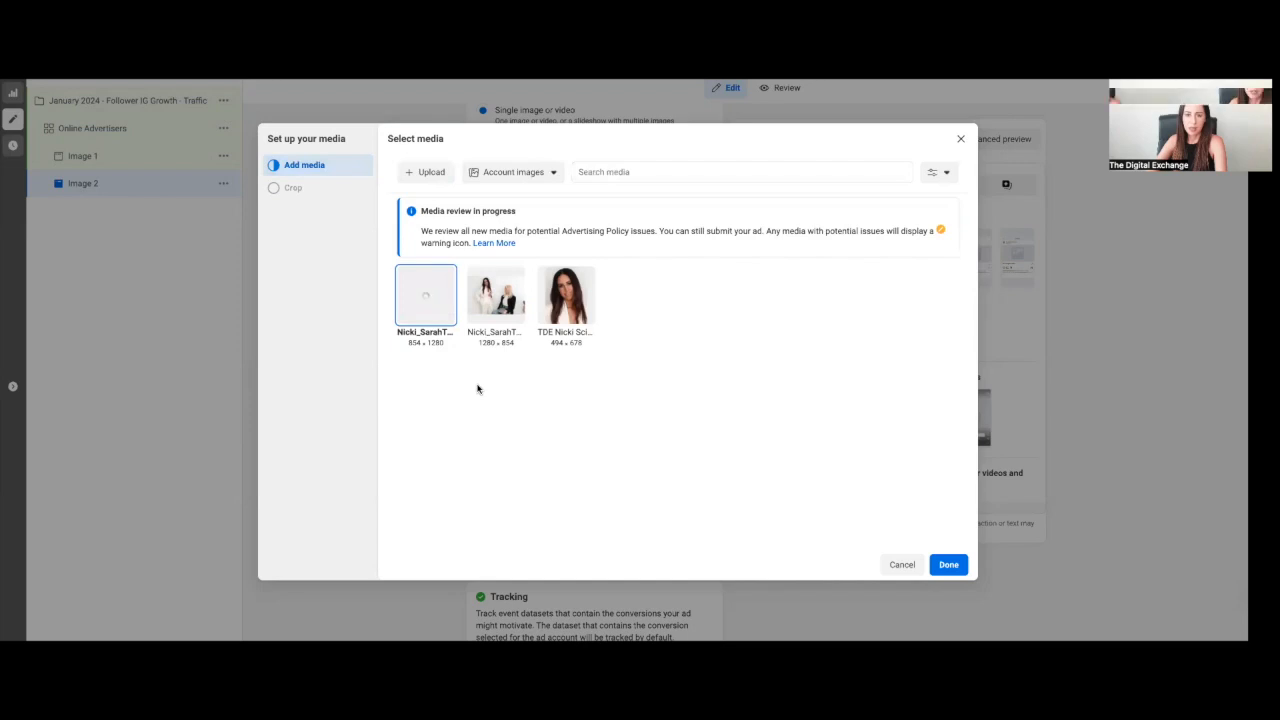
{"action": "left_click", "coordinate": [950, 563]}
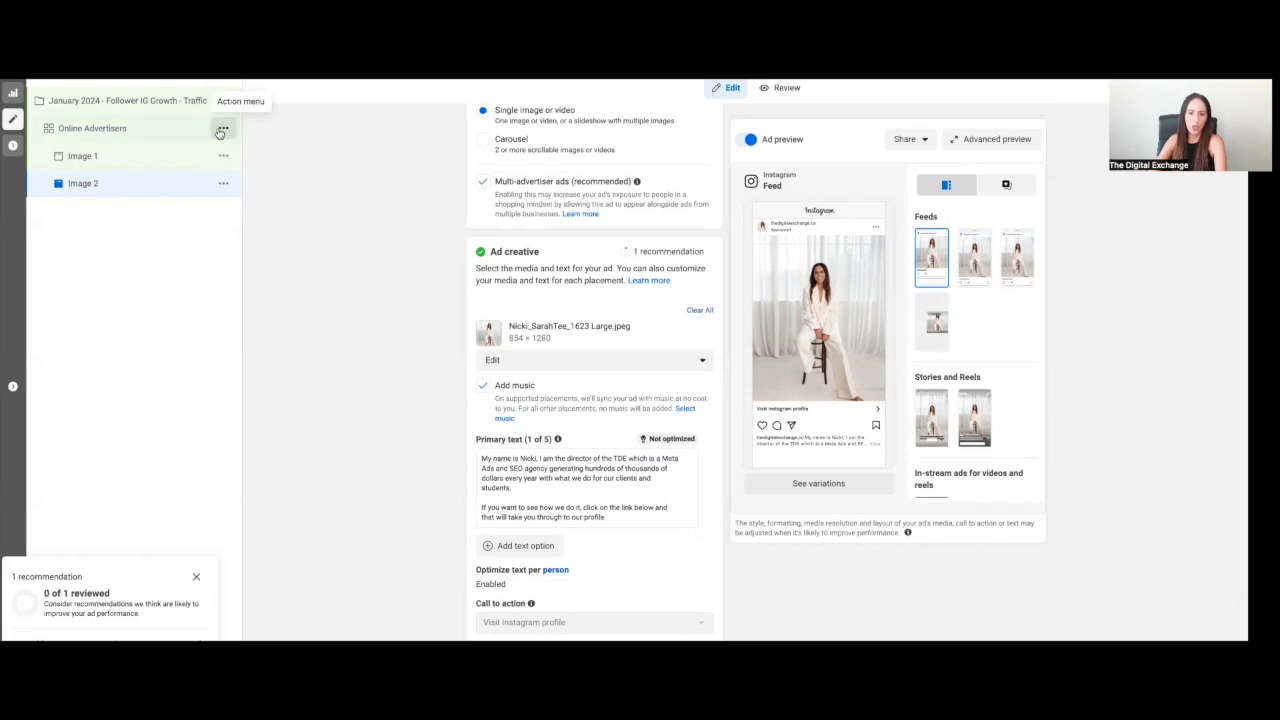
Duplicate the Online Advertisers ad set within the original campaign, making 2 copies
{"action": "left_click", "coordinate": [221, 131]}
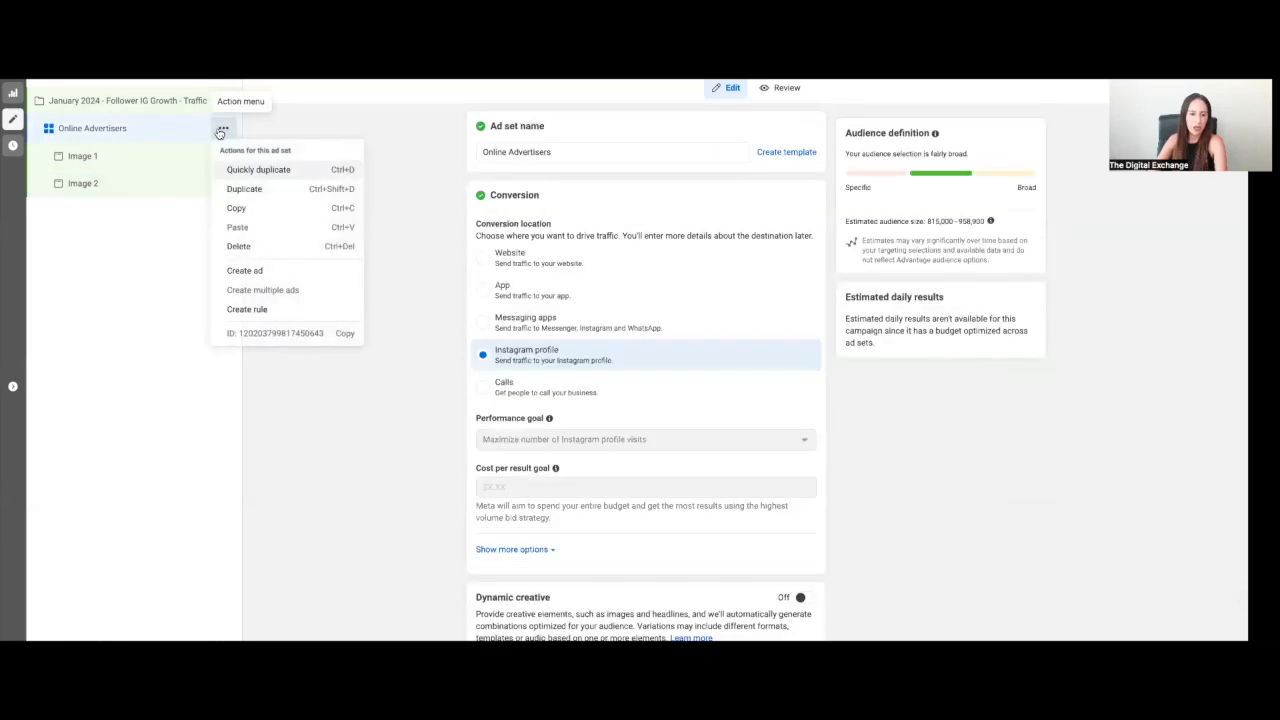
{"action": "left_click", "coordinate": [245, 189]}
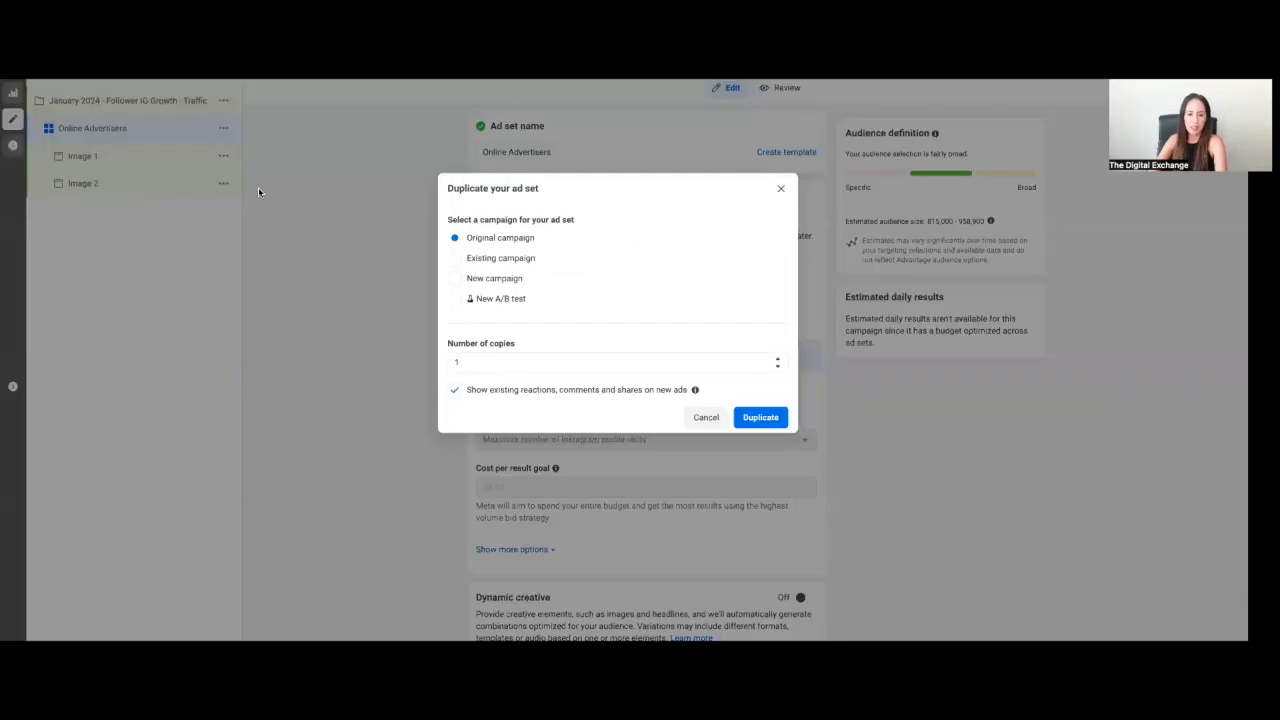
{"action": "left_click", "coordinate": [778, 357]}
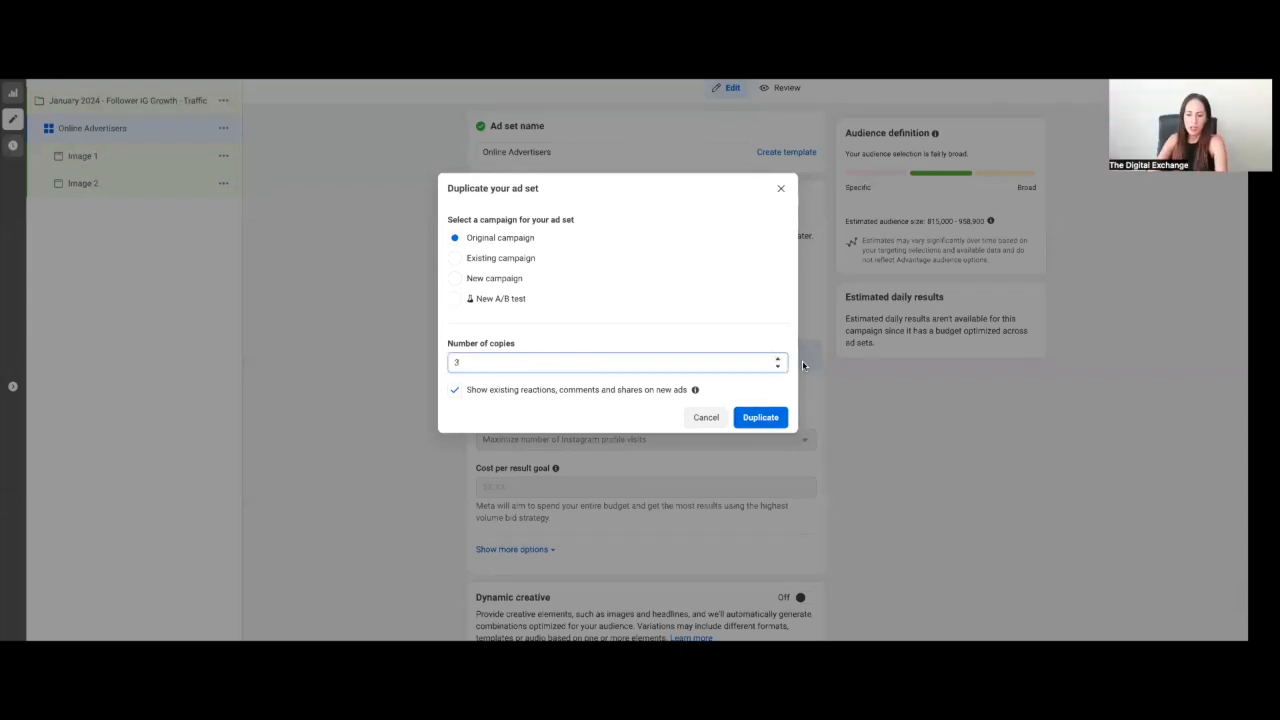
{"action": "left_click", "coordinate": [778, 360]}
{"action": "left_click", "coordinate": [778, 368]}
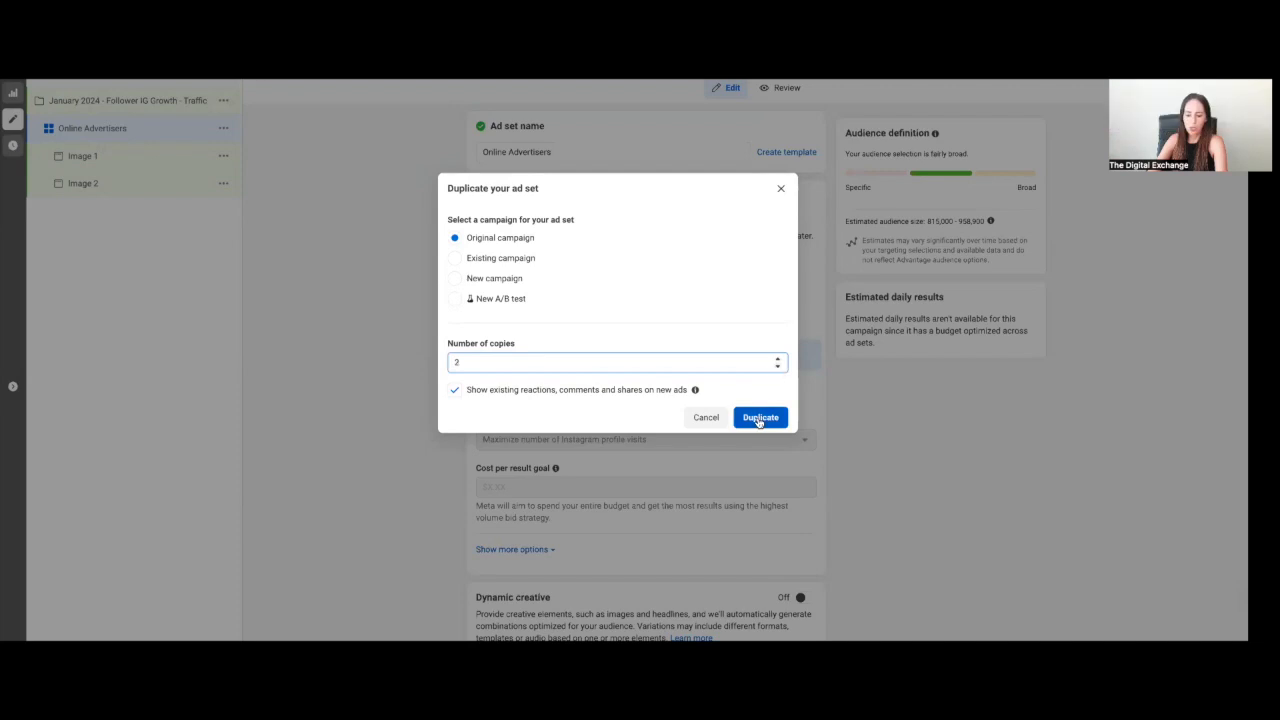
{"action": "left_click", "coordinate": [759, 419]}
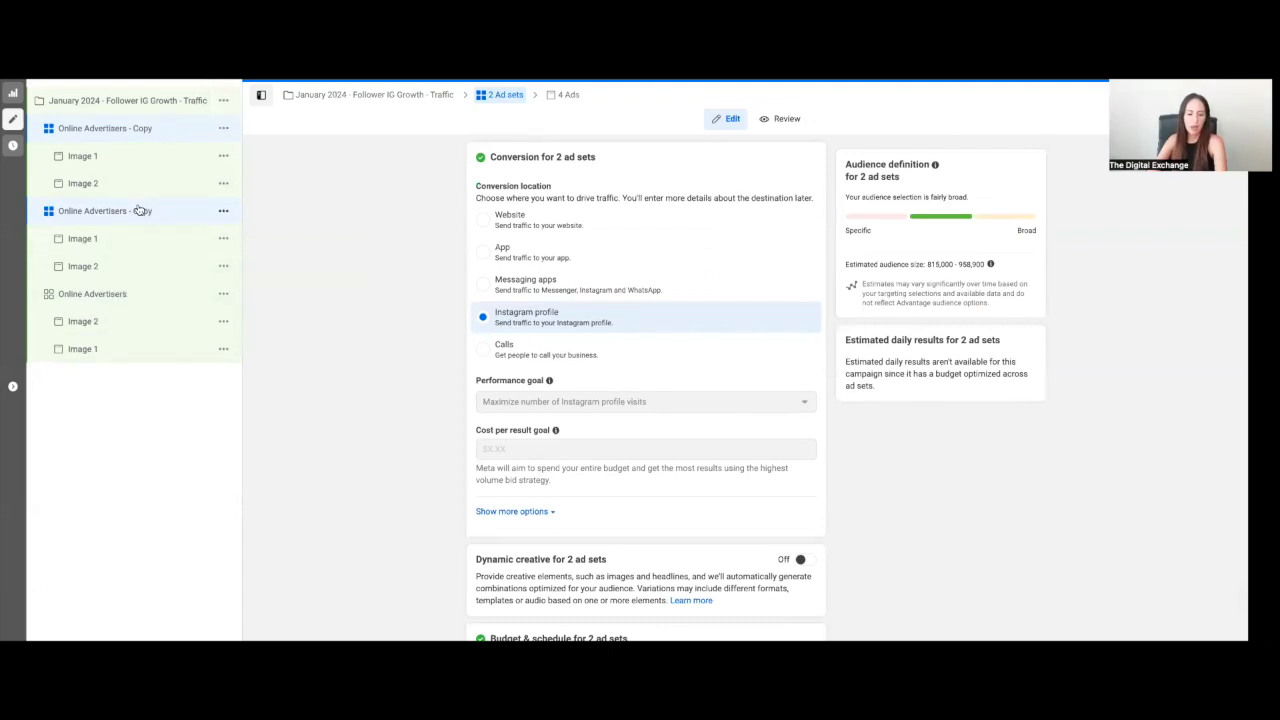
Rename the second Online Advertisers copy in the campaign tree as "Lookalike IG Followers"
{"action": "left_click", "coordinate": [183, 210]}
{"action": "triple_click", "coordinate": [510, 153]}
{"action": "type", "text": "Lookalike"}
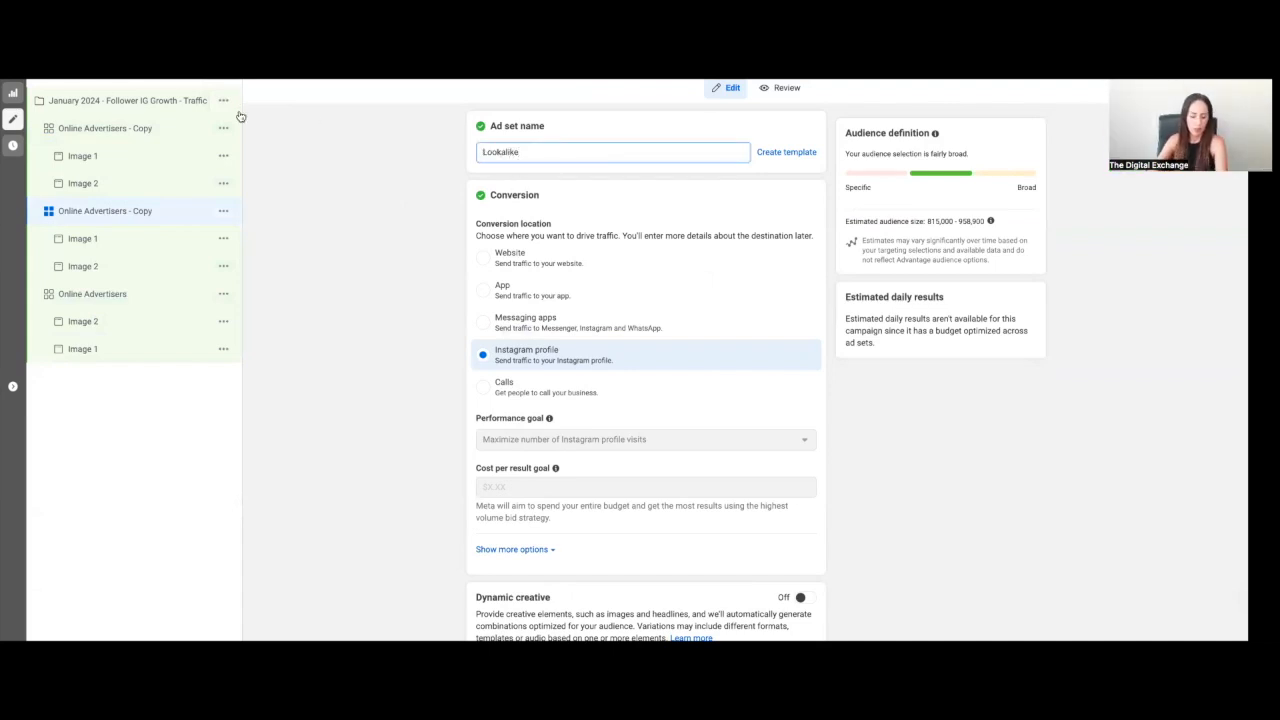
{"action": "type", "text": " Insta"}
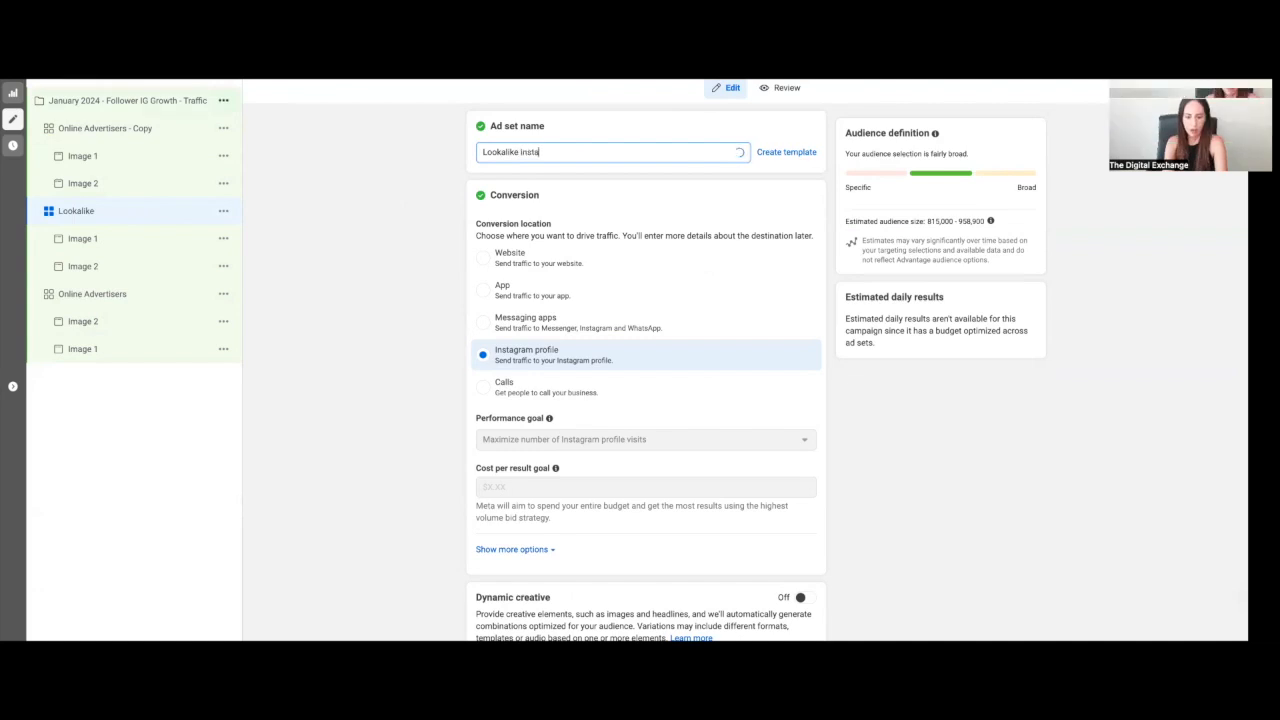
{"action": "key", "text": "BackSpace"}
{"action": "key", "text": "BackSpace"}
{"action": "type", "text": "IG Followers"}
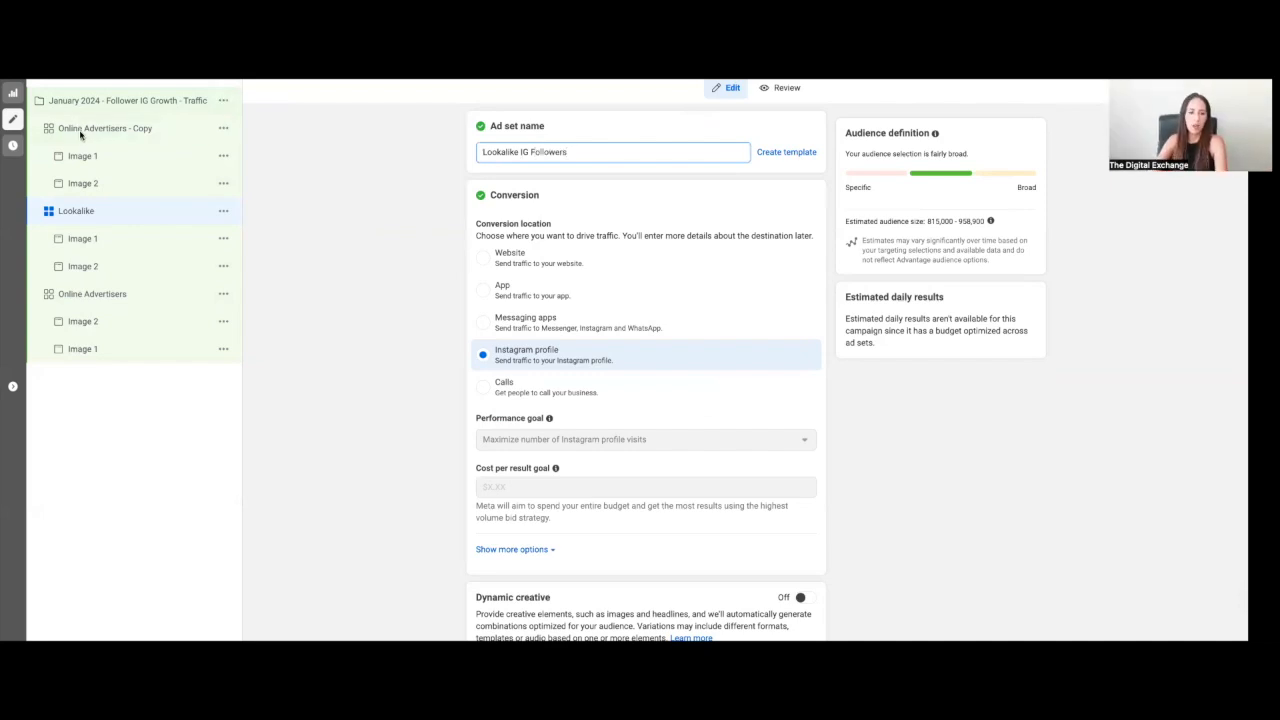
Rename the remaining Online Advertisers copy as "Broad"
{"action": "left_click", "coordinate": [81, 131]}
{"action": "triple_click", "coordinate": [494, 152]}
{"action": "type", "text": "Broad"}
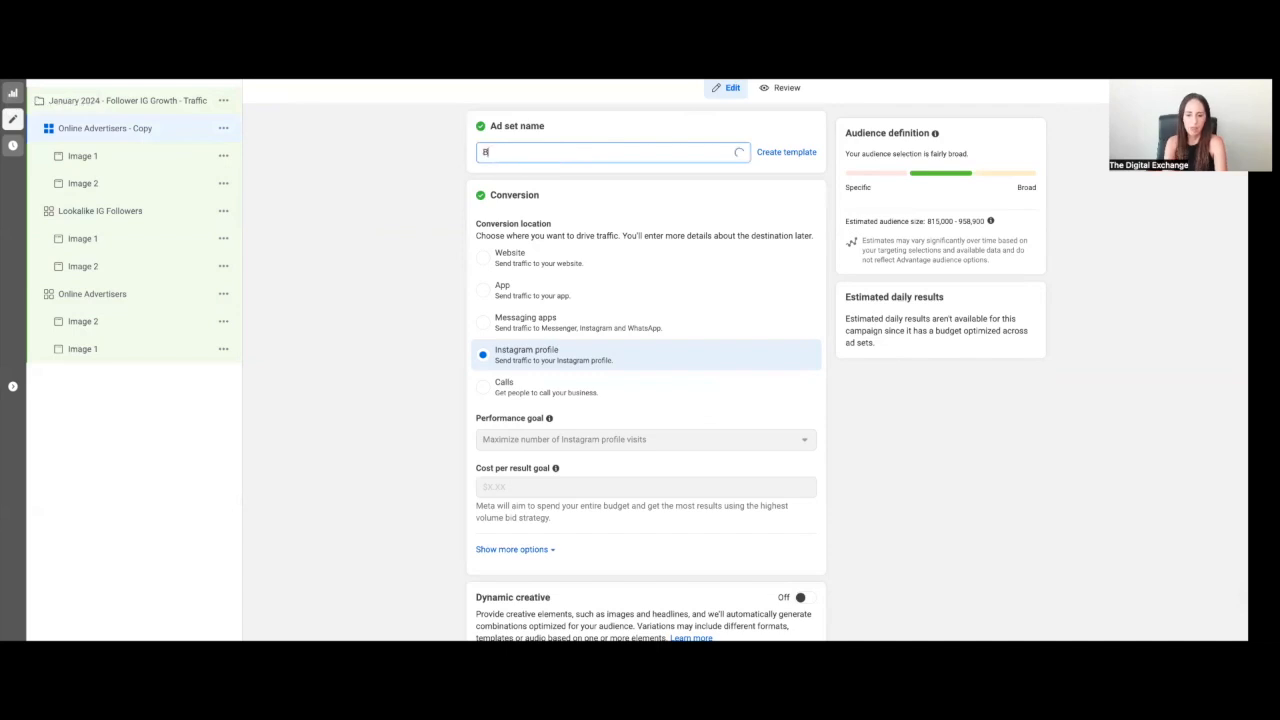